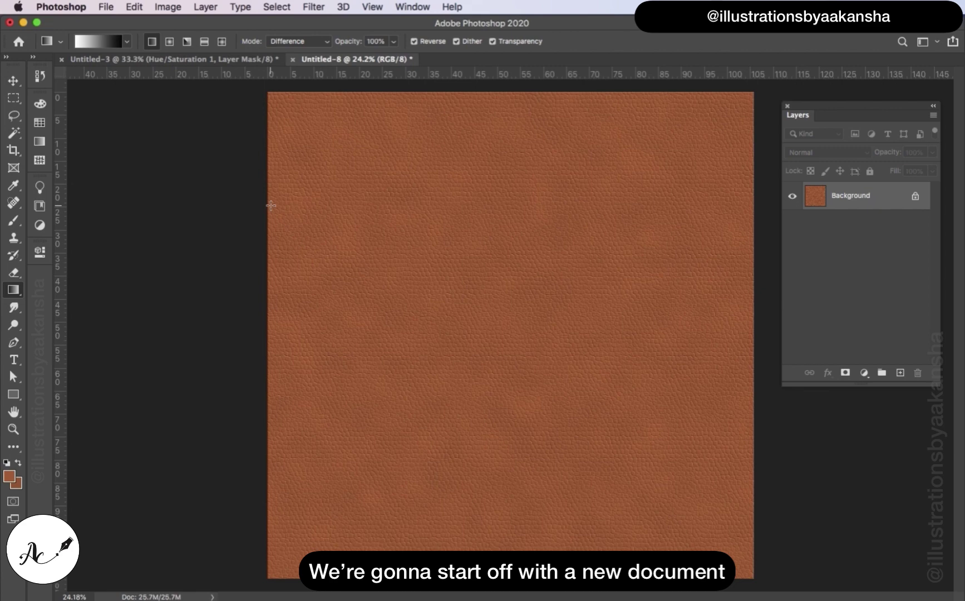
Create a white 3000 × 3000 px document at 72 ppi and fit the canvas on screen.
{"action": "left_click", "coordinate": [106, 6]}
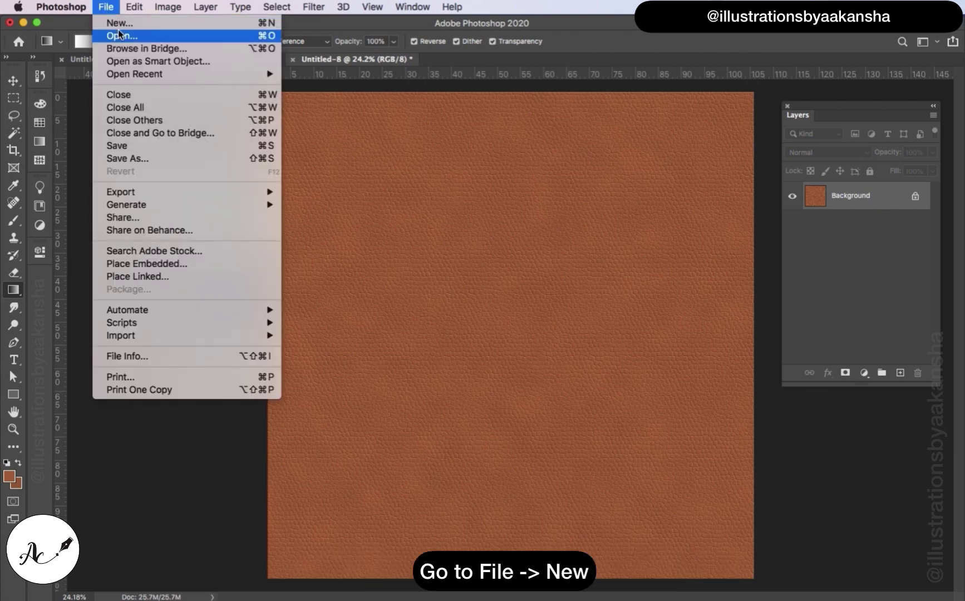
{"action": "left_click", "coordinate": [117, 23]}
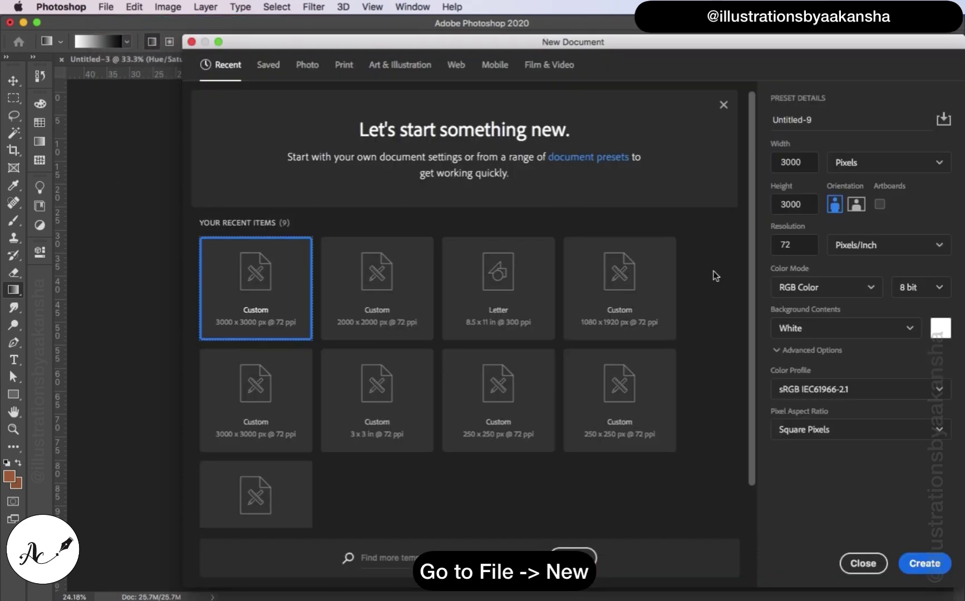
{"action": "left_click", "coordinate": [809, 162]}
{"action": "left_click", "coordinate": [814, 161]}
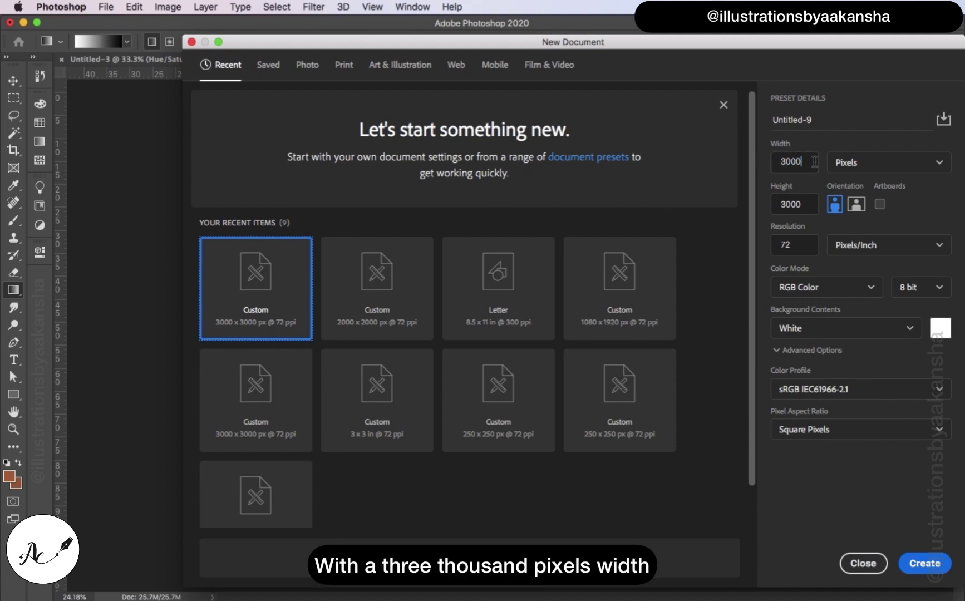
{"action": "left_click", "coordinate": [812, 202]}
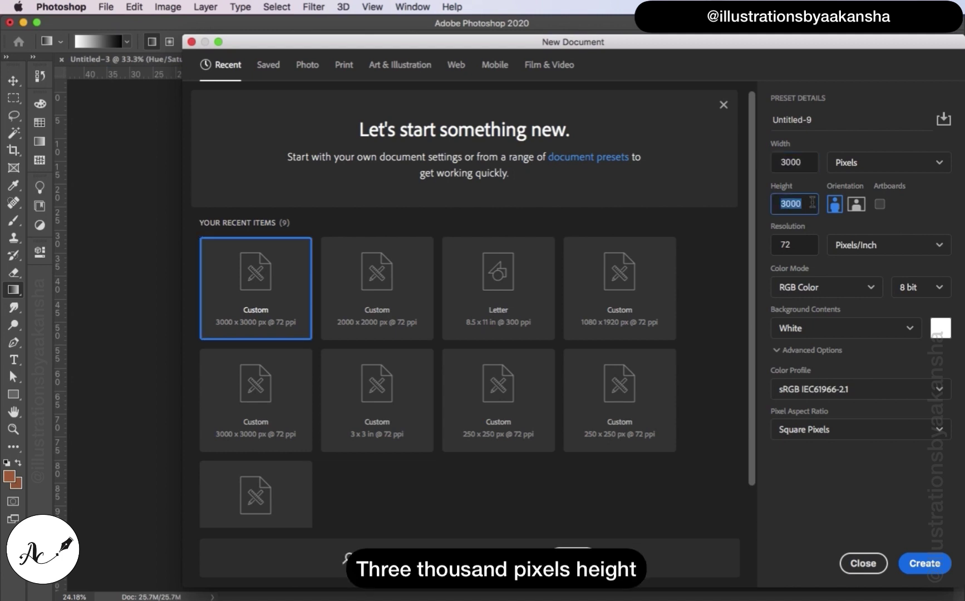
{"action": "left_click", "coordinate": [800, 244]}
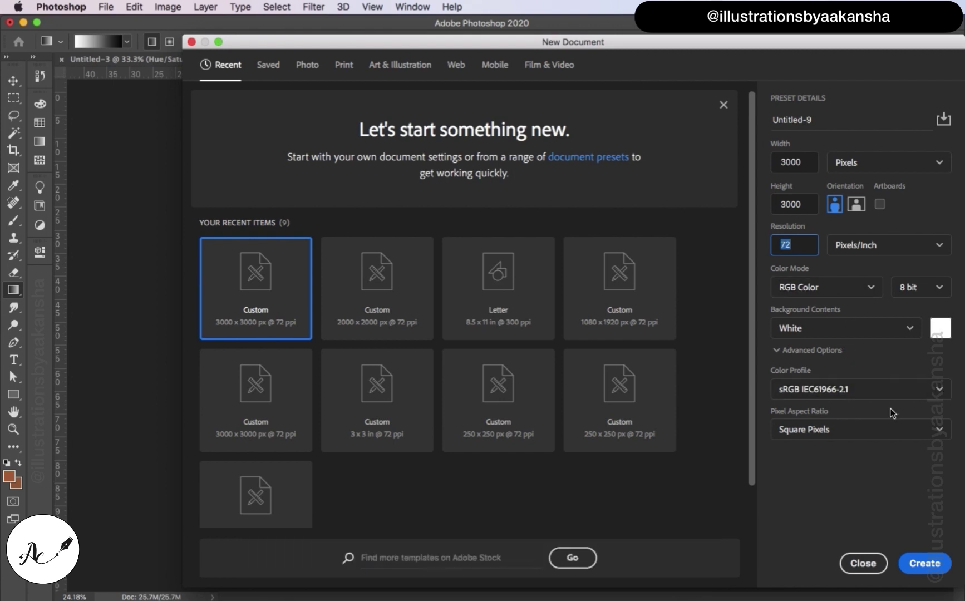
{"action": "left_click", "coordinate": [924, 563]}
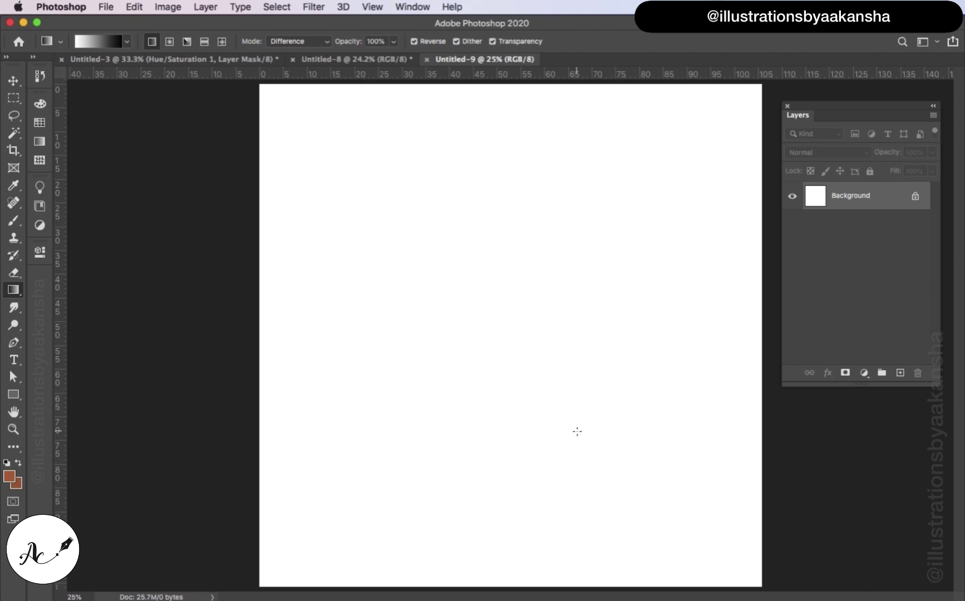
{"action": "key", "text": "super+0"}
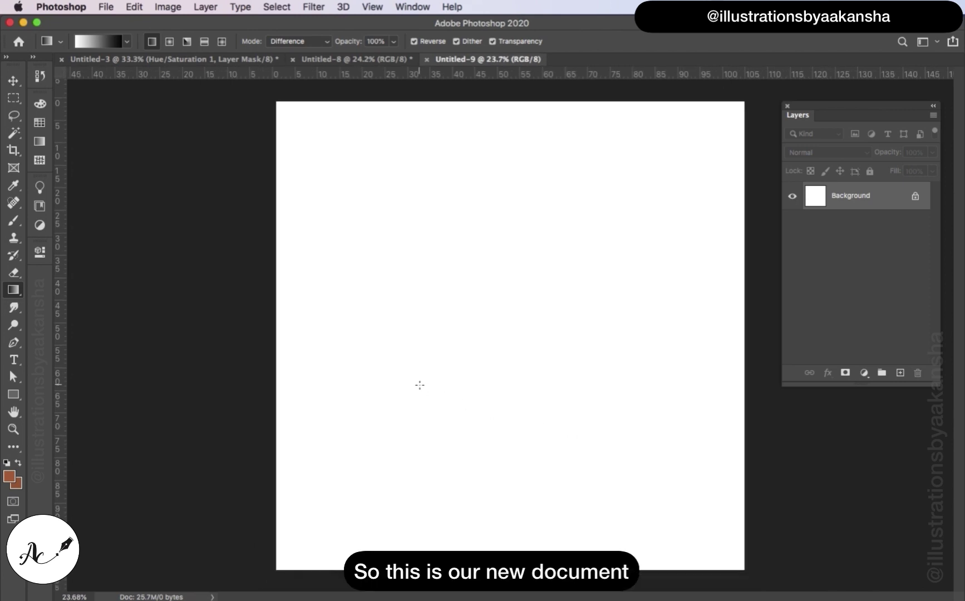
{"action": "scroll", "coordinate": [419, 384], "scroll_direction": "down", "scroll_amount": 3}
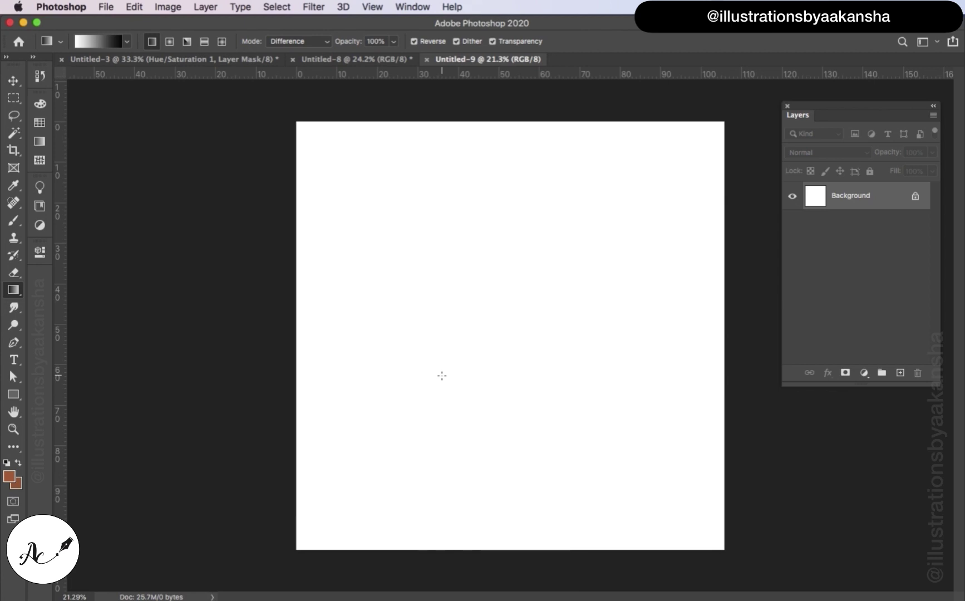
Reset to black and white, then apply Stained Glass with cell size 12, border 5, light 2.
{"action": "left_click", "coordinate": [6, 463]}
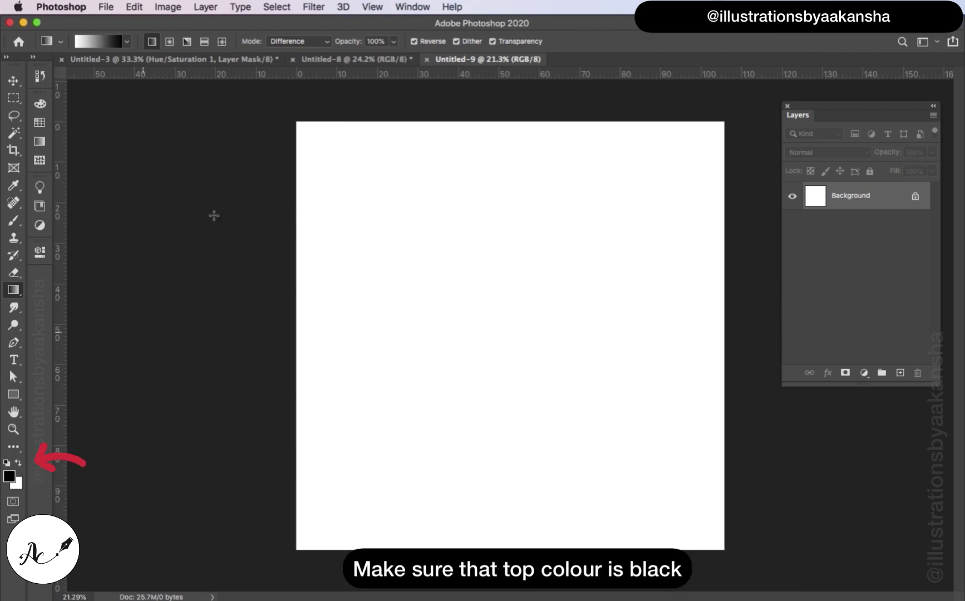
{"action": "left_click", "coordinate": [311, 6]}
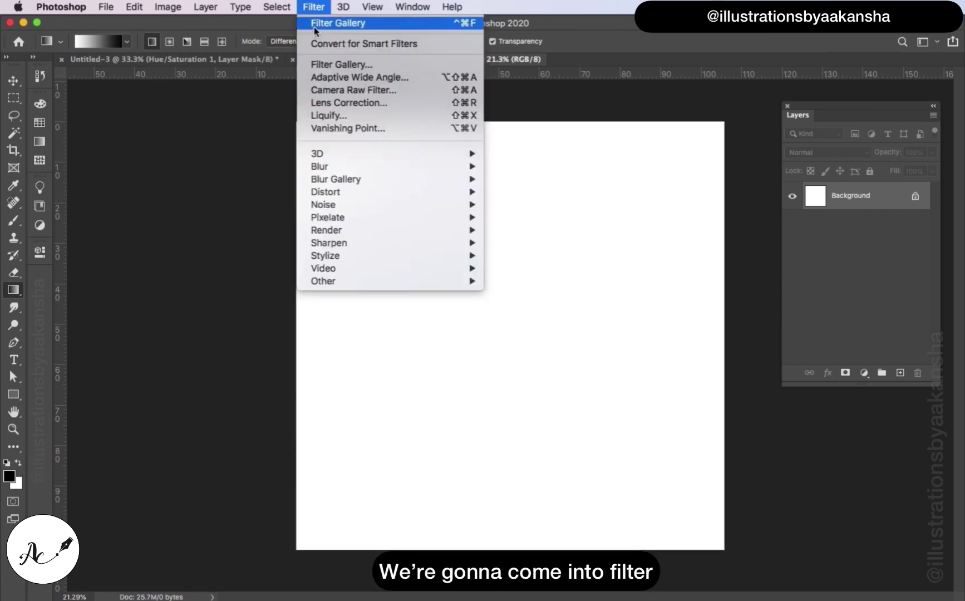
{"action": "left_click", "coordinate": [323, 65]}
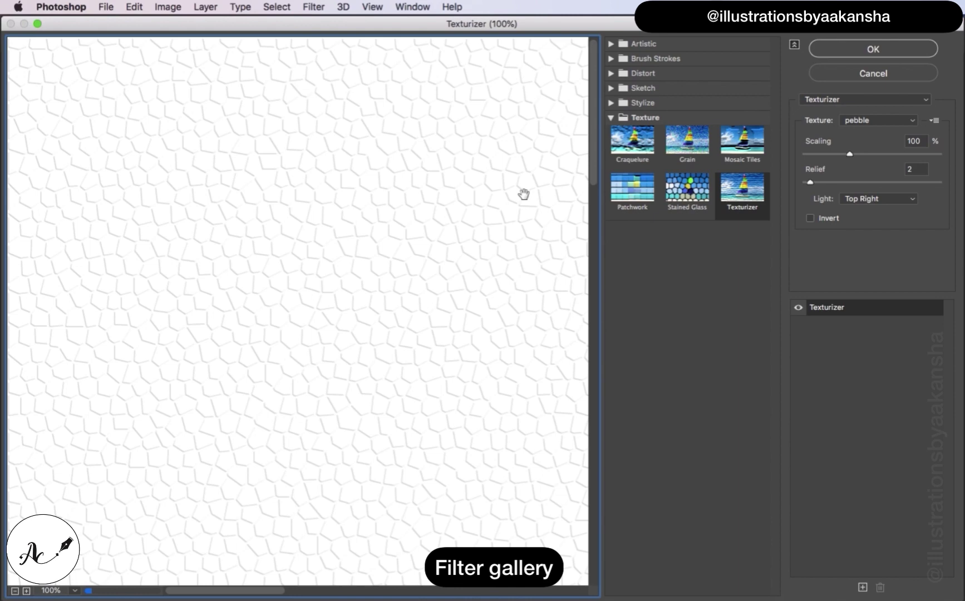
{"action": "left_click", "coordinate": [680, 199]}
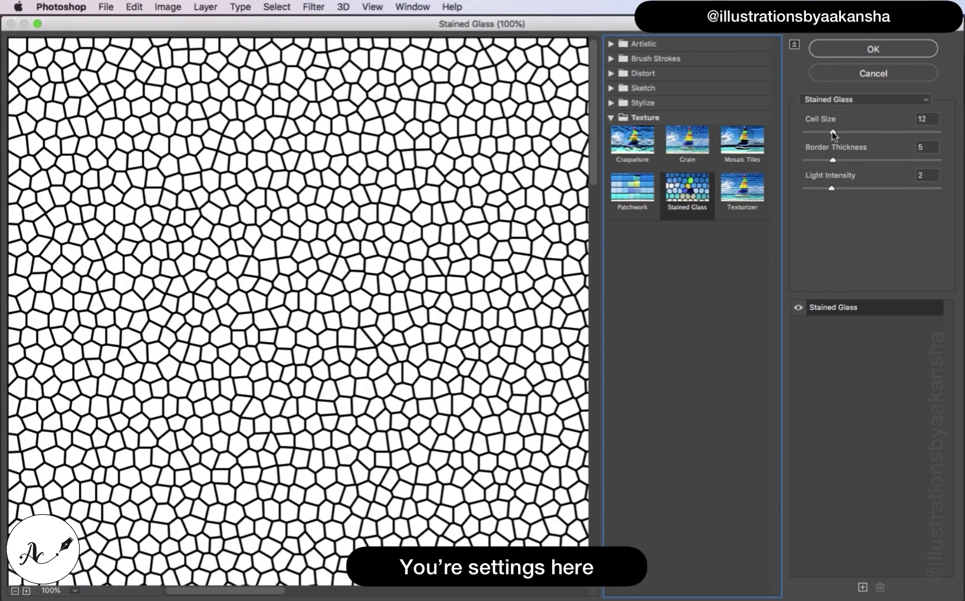
{"action": "left_click", "coordinate": [929, 119]}
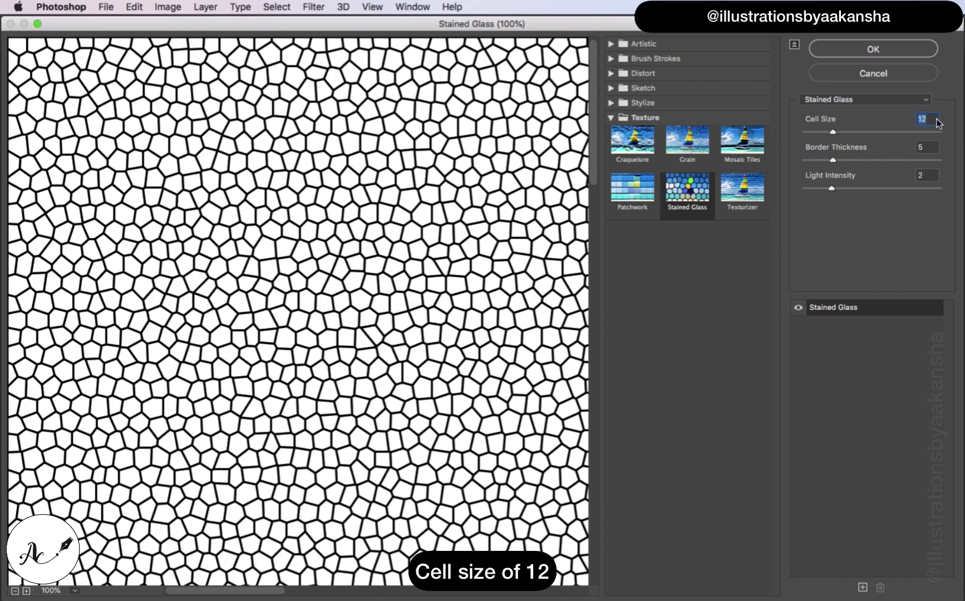
{"action": "left_click", "coordinate": [929, 148]}
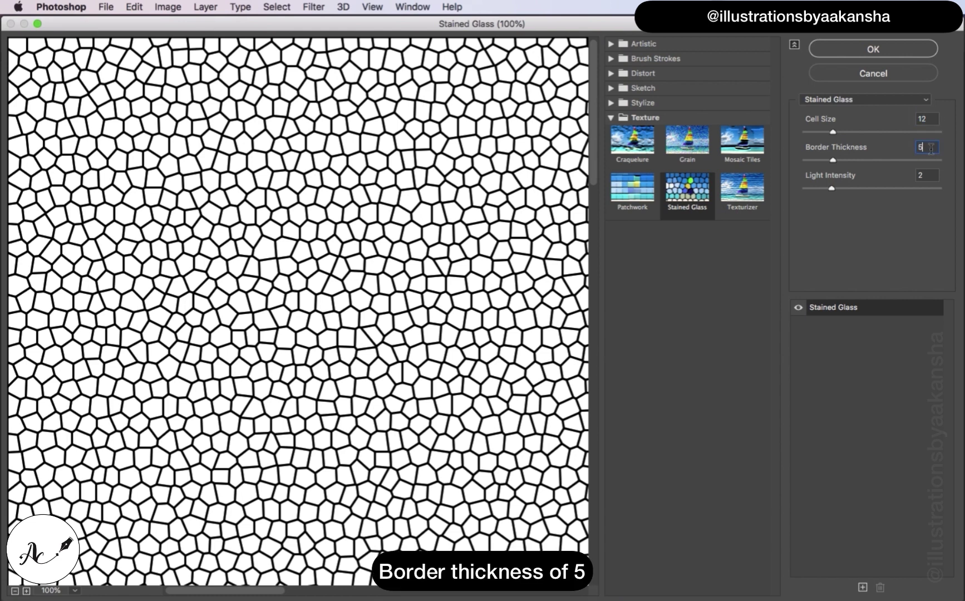
{"action": "left_click", "coordinate": [931, 175]}
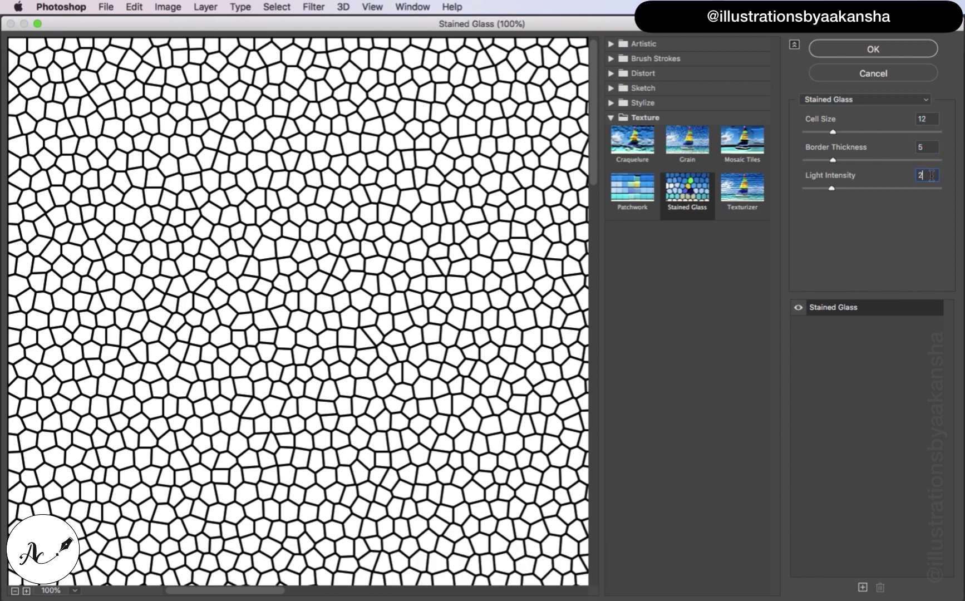
{"action": "left_click", "coordinate": [883, 49]}
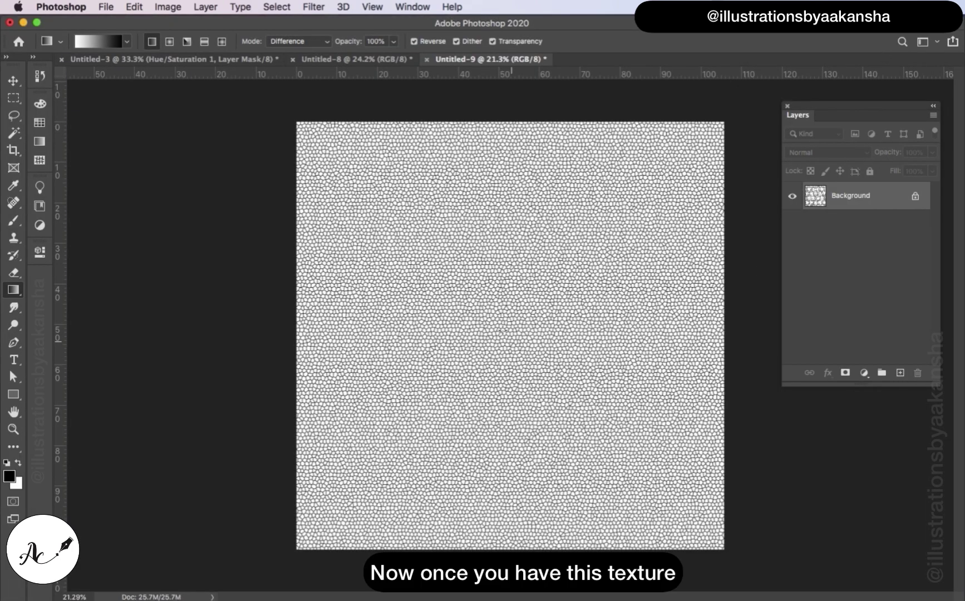
Save the texture to the computer's Desktop as 'pebble print.psd'.
{"action": "left_click", "coordinate": [109, 8]}
{"action": "left_click", "coordinate": [158, 159]}
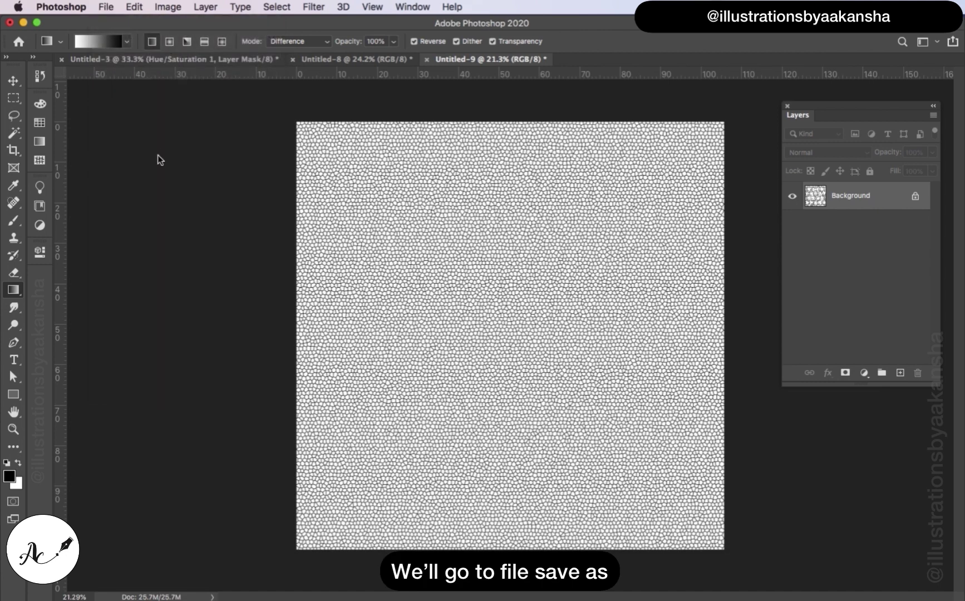
{"action": "left_click", "coordinate": [556, 430]}
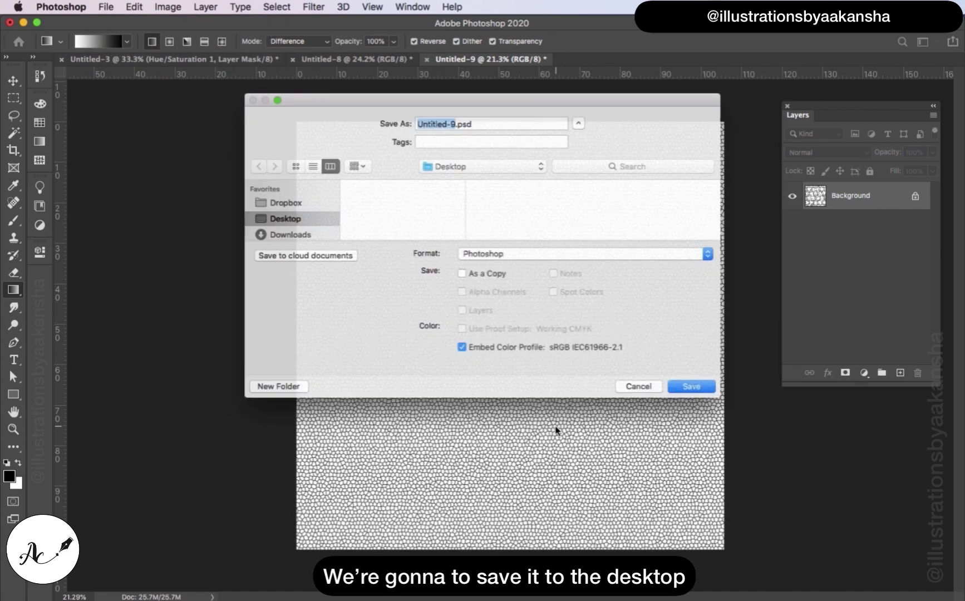
{"action": "key", "text": "BackSpace"}
{"action": "type", "text": "pebble"}
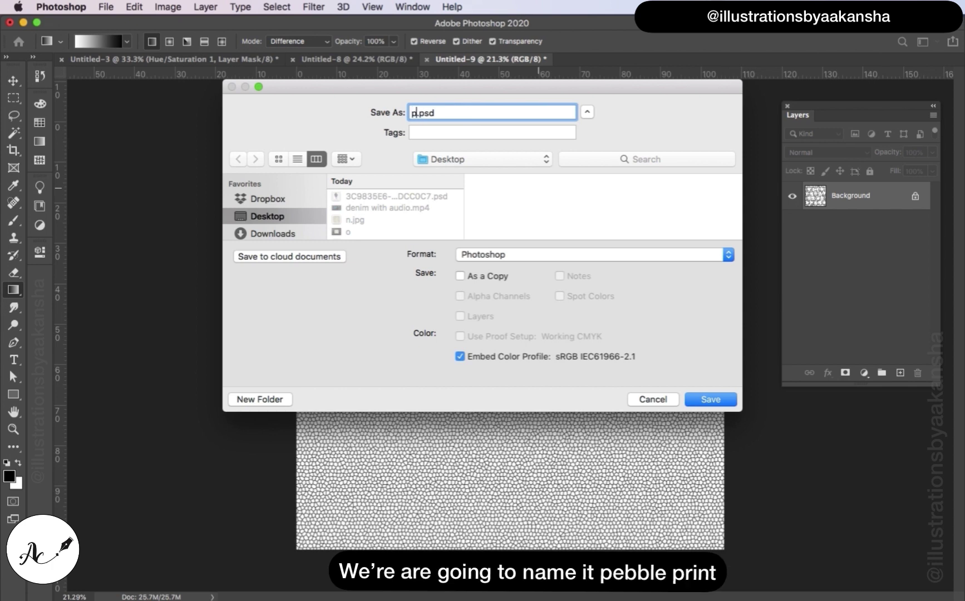
{"action": "type", "text": " print"}
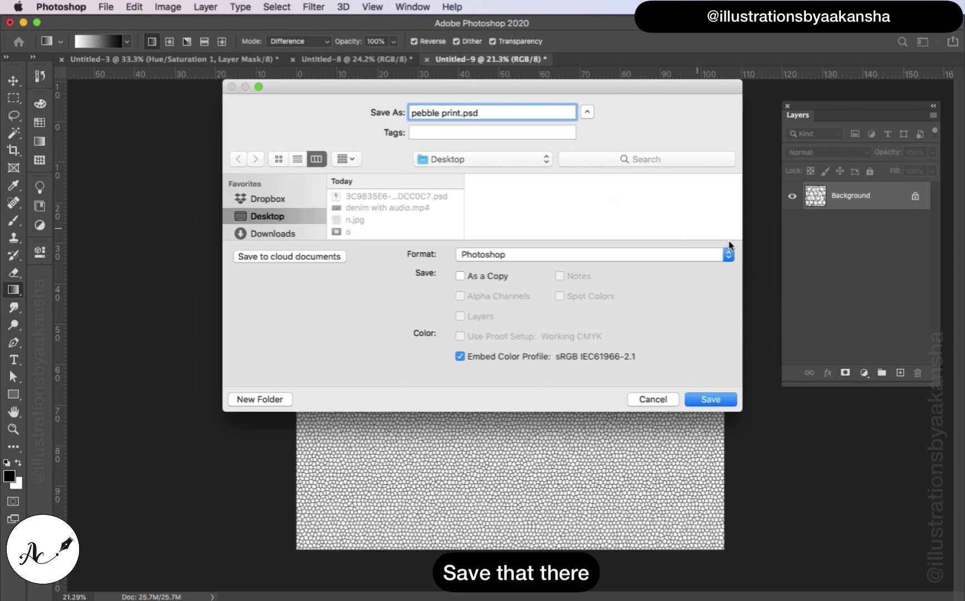
{"action": "left_click", "coordinate": [698, 403]}
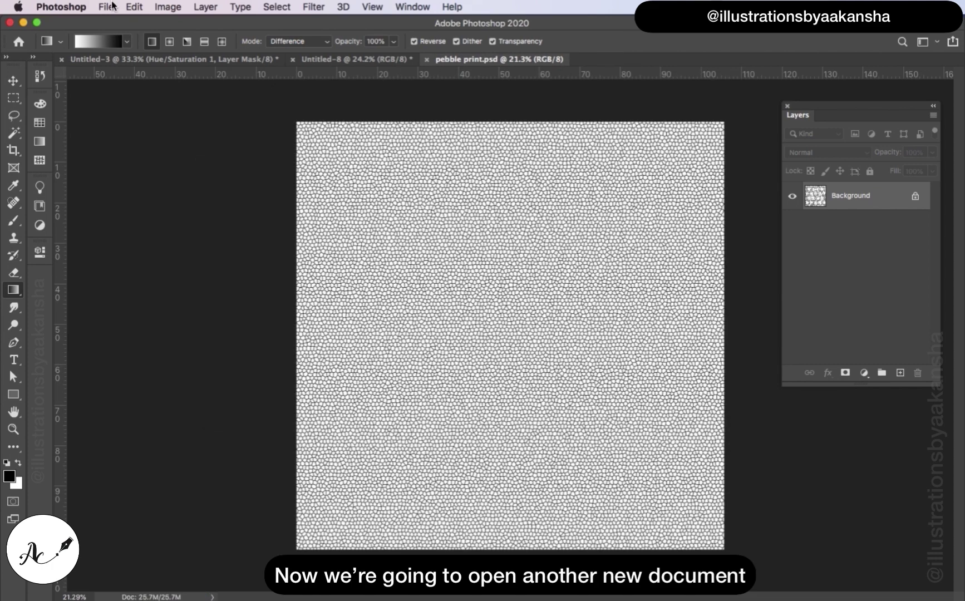
Create a second blank 3000 × 3000 px document at 72 ppi and zoom out slightly.
{"action": "left_click", "coordinate": [113, 7]}
{"action": "left_click", "coordinate": [116, 22]}
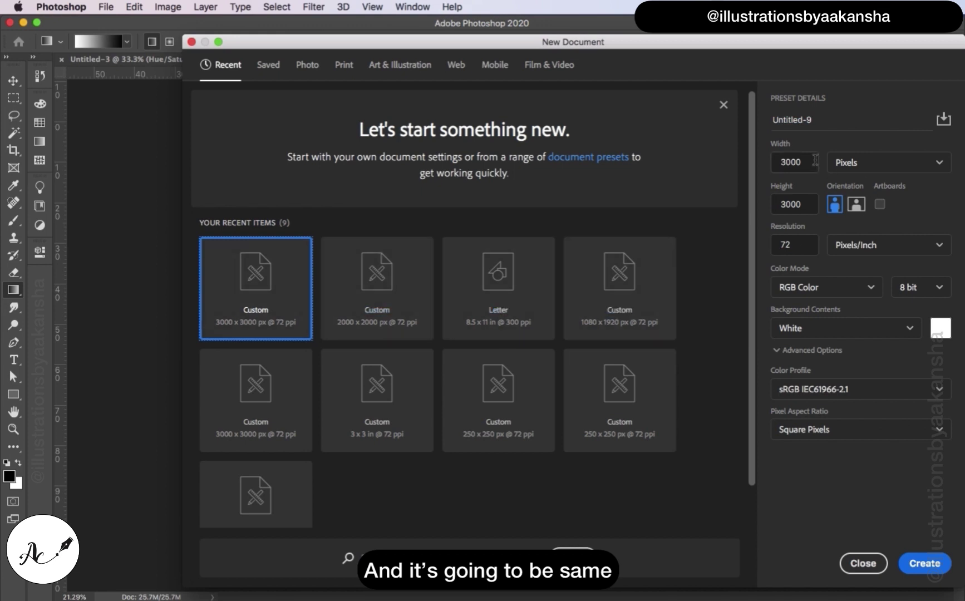
{"action": "left_click", "coordinate": [773, 162]}
{"action": "left_click", "coordinate": [772, 204]}
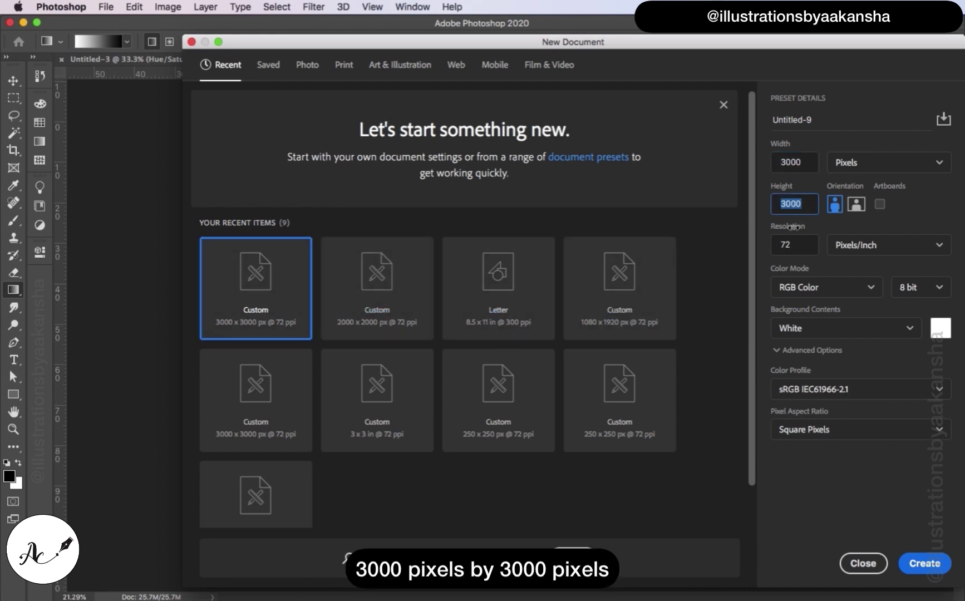
{"action": "left_click", "coordinate": [799, 242]}
{"action": "double_click", "coordinate": [798, 243]}
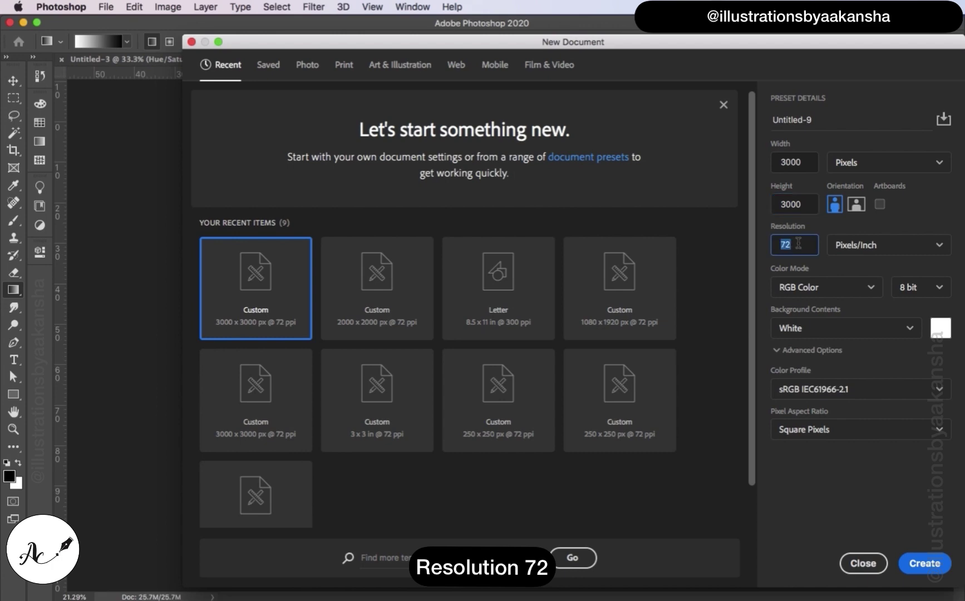
{"action": "left_click", "coordinate": [914, 563]}
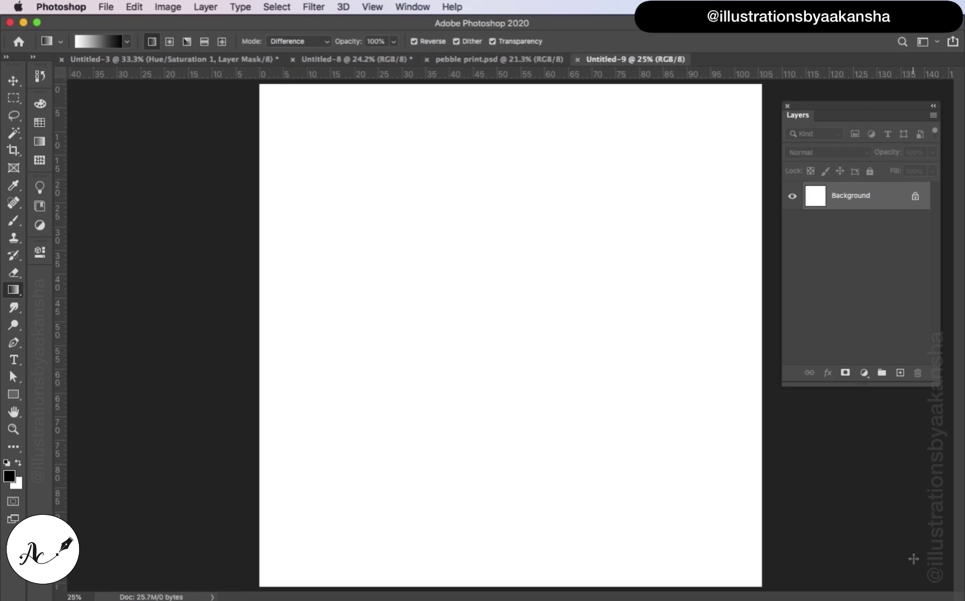
{"action": "scroll", "coordinate": [554, 325], "scroll_direction": "down", "scroll_amount": 2}
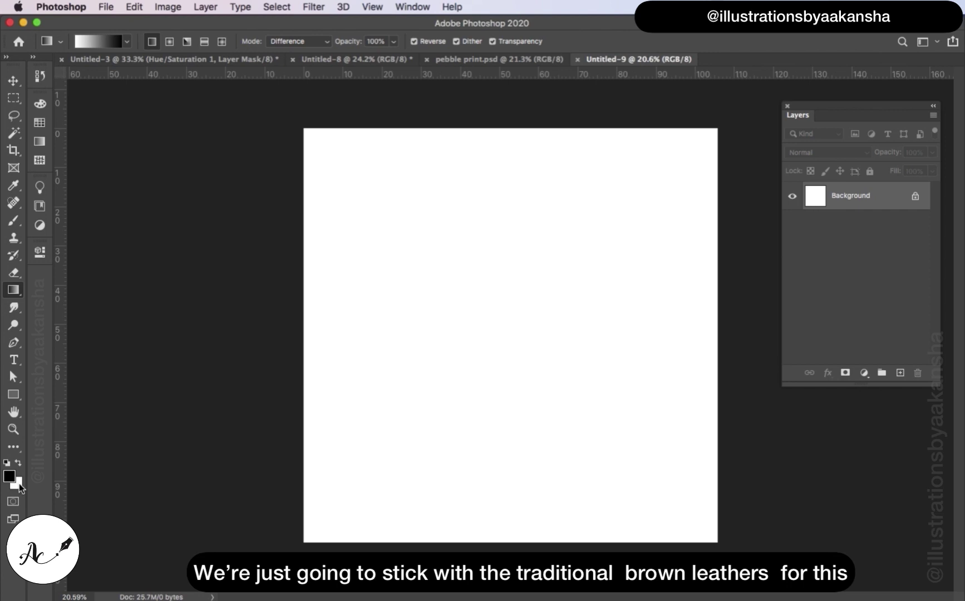
Set the background colour to brown hex 9c5f38.
{"action": "left_click", "coordinate": [19, 483]}
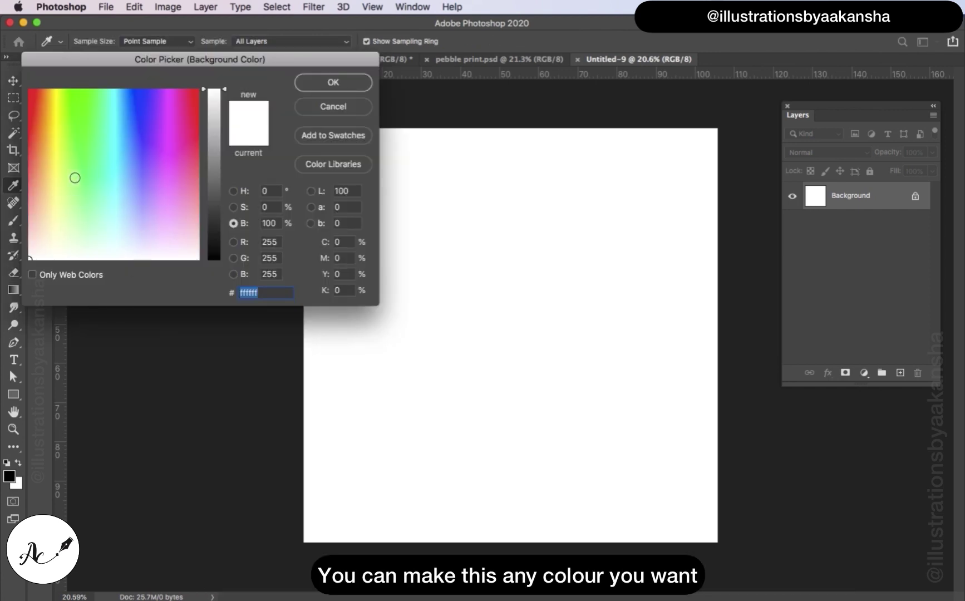
{"action": "left_click", "coordinate": [40, 167]}
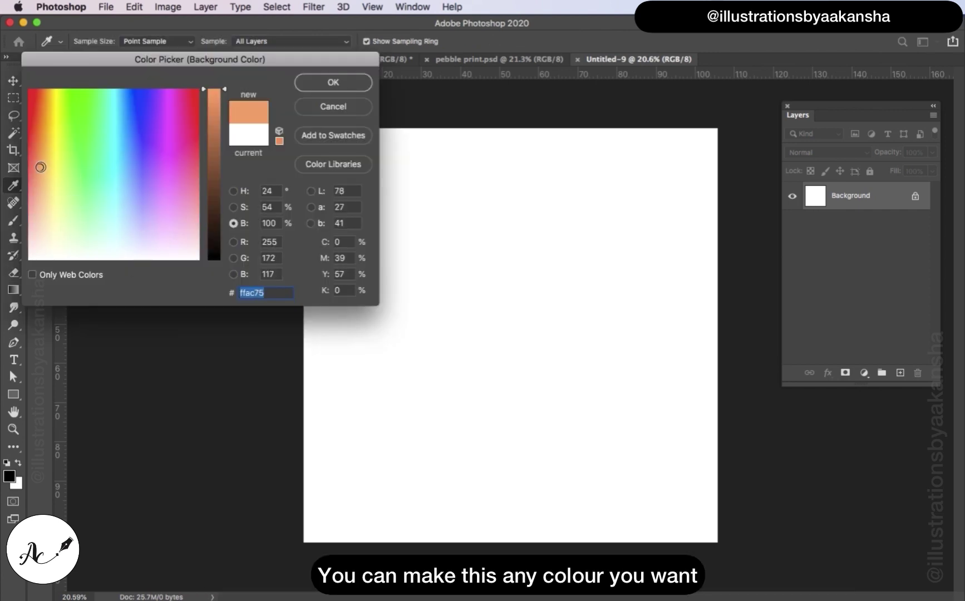
{"action": "left_click", "coordinate": [214, 188]}
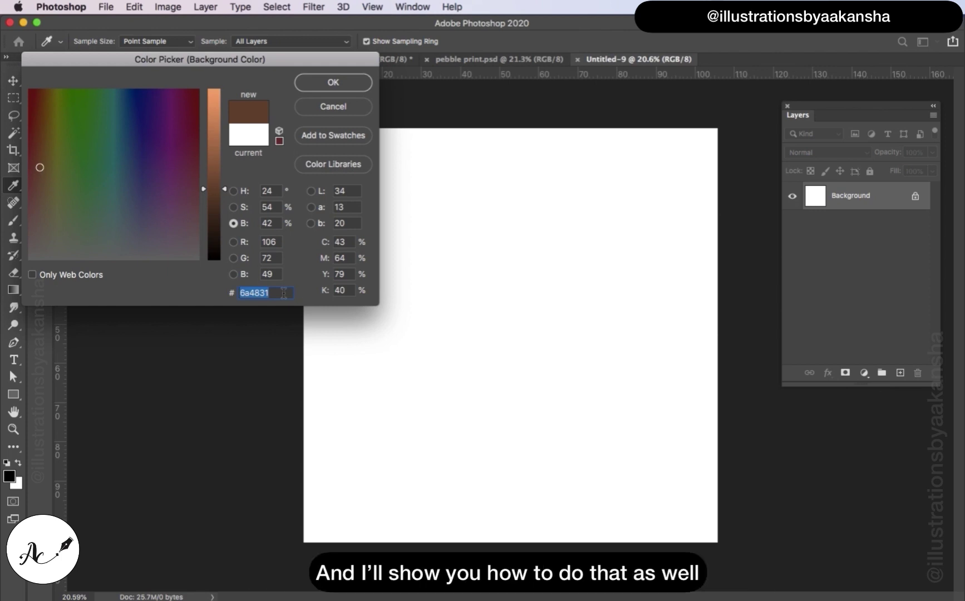
{"action": "key", "text": "BackSpace"}
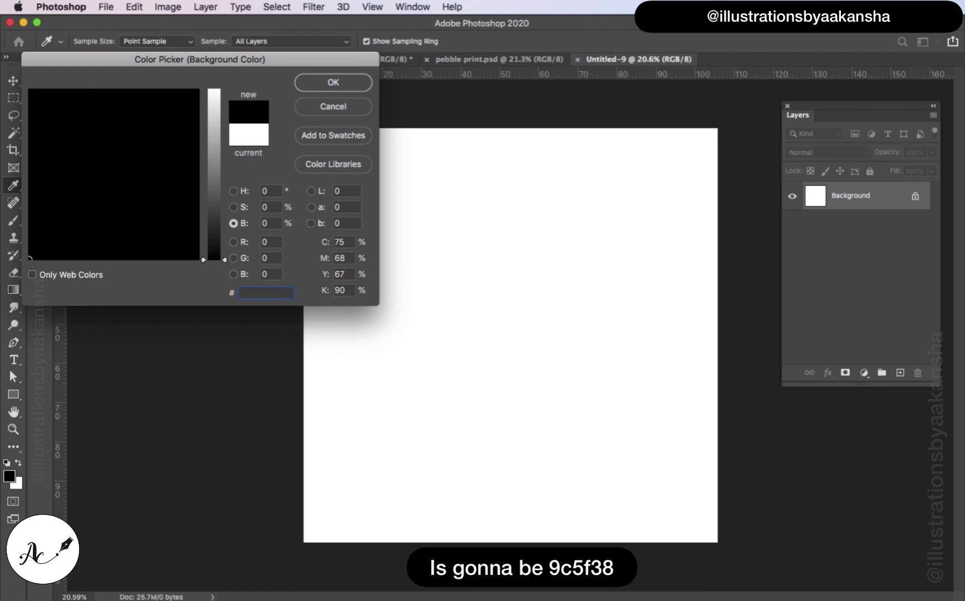
{"action": "type", "text": "9c5"}
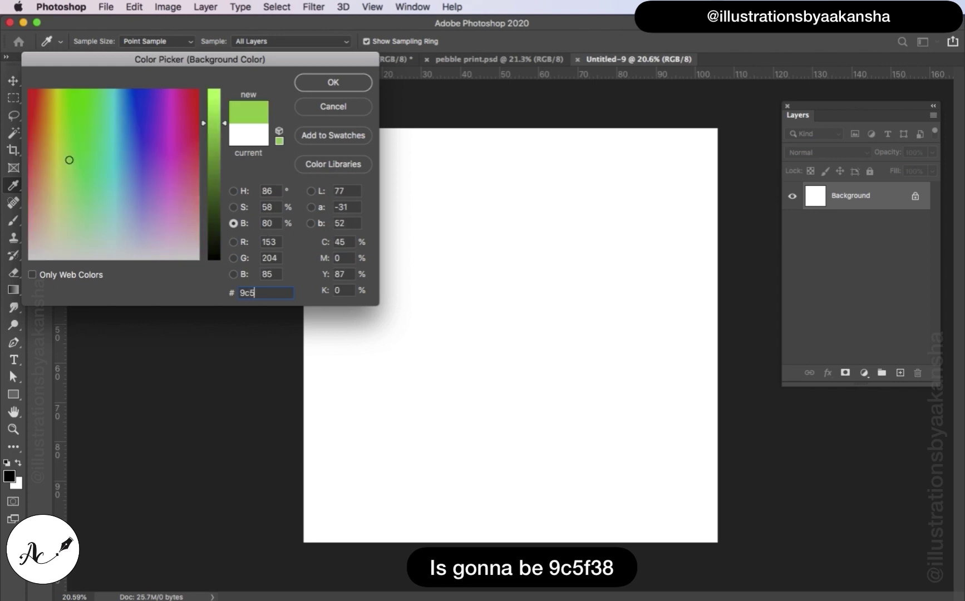
{"action": "type", "text": "f3"}
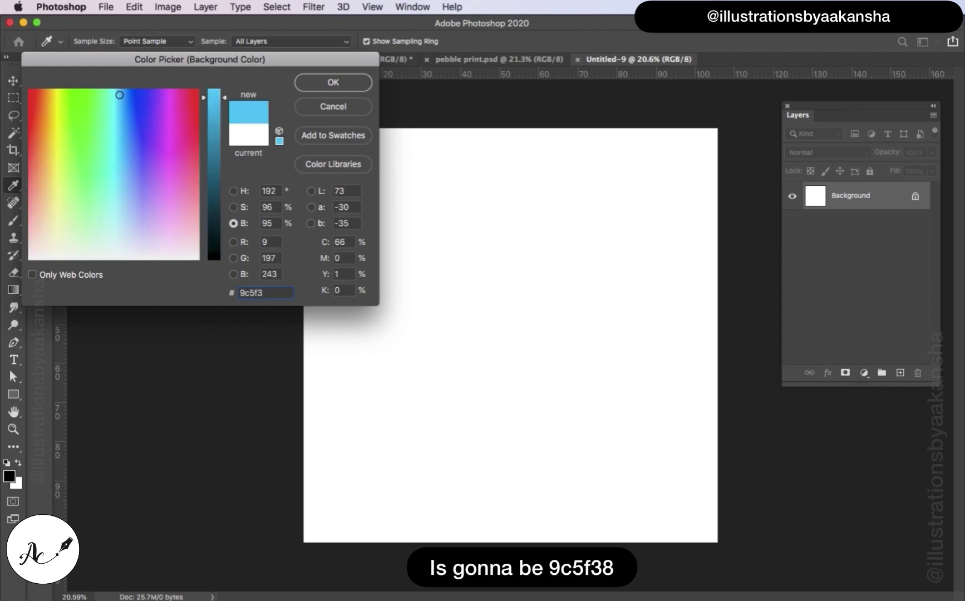
{"action": "type", "text": "8"}
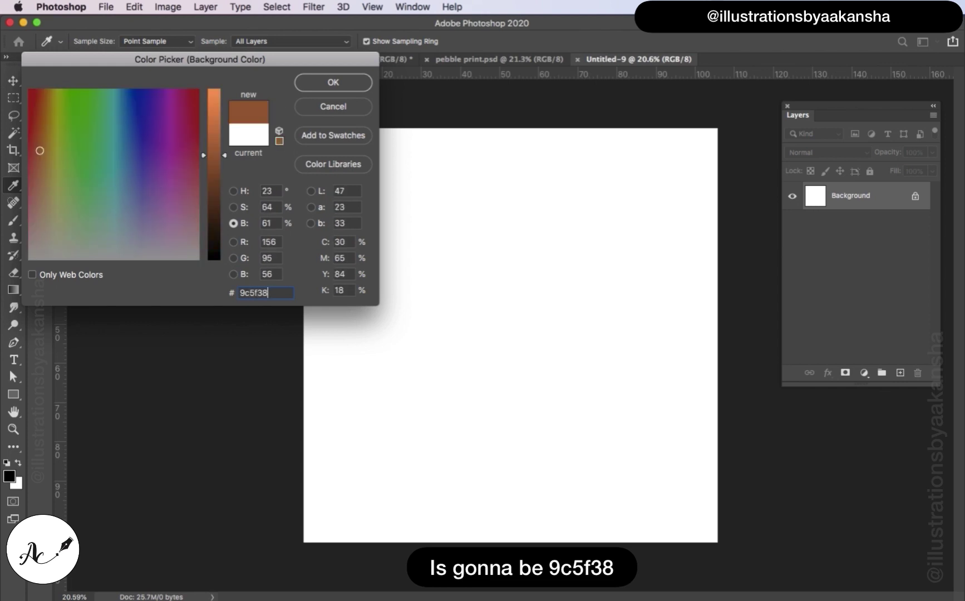
{"action": "left_click", "coordinate": [325, 84]}
Set the foreground colour to the lighter brown hex aa673f.
{"action": "left_click", "coordinate": [9, 476]}
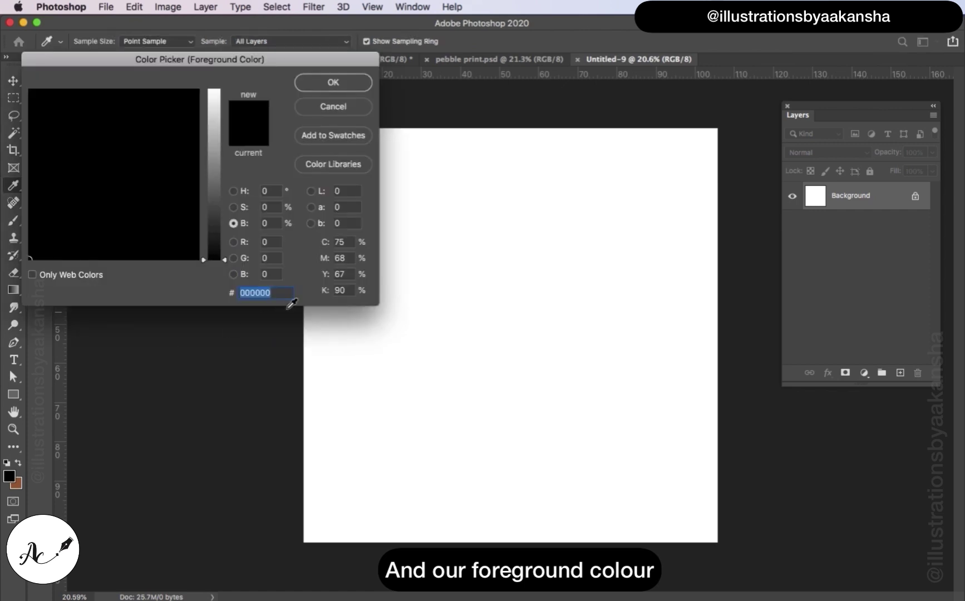
{"action": "key", "text": "BackSpace"}
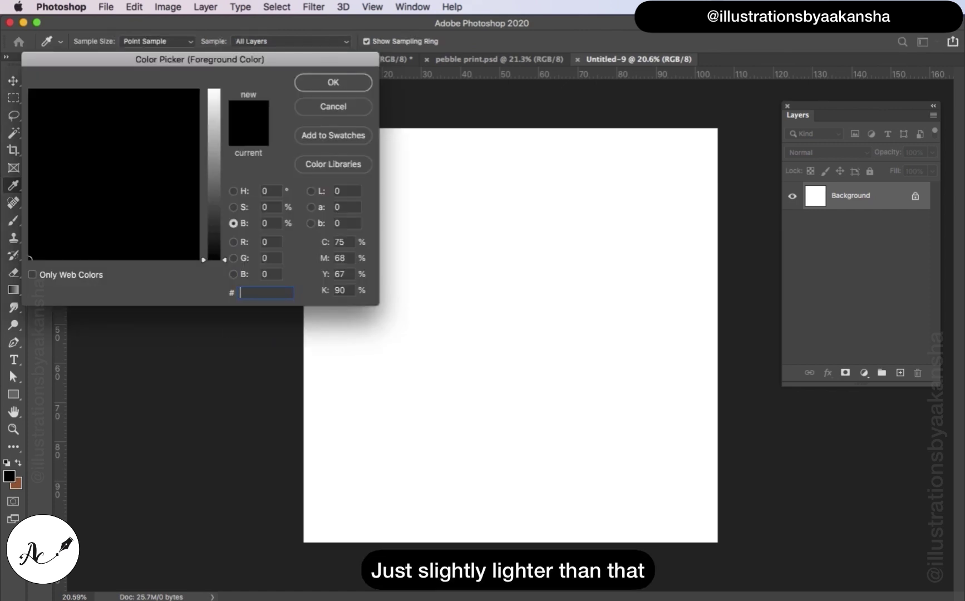
{"action": "type", "text": "aa"}
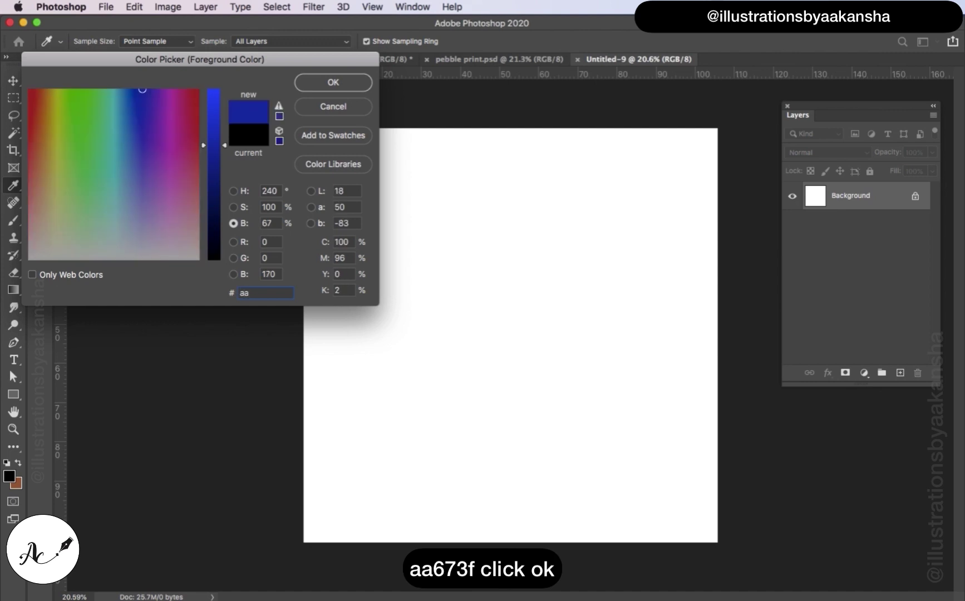
{"action": "type", "text": "673f"}
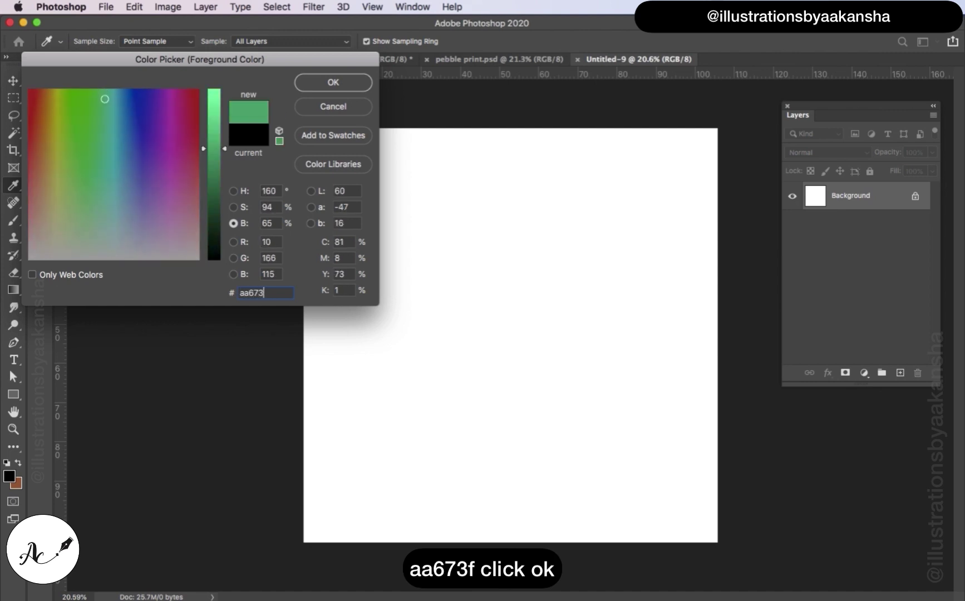
{"action": "left_click", "coordinate": [350, 83]}
{"action": "key", "text": "g"}
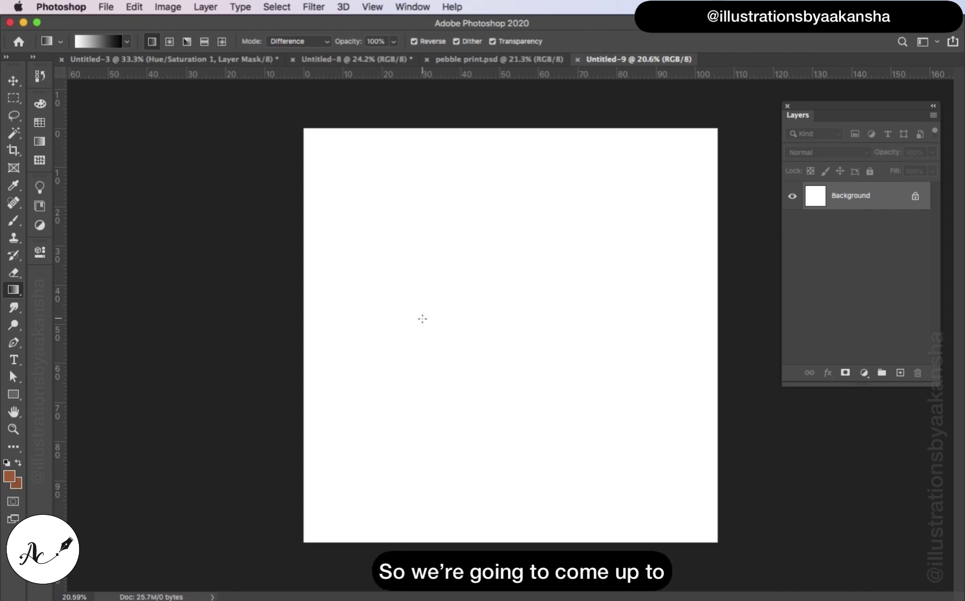
Render Clouds from the two browns across the whole canvas.
{"action": "left_click", "coordinate": [315, 7]}
{"action": "mouse_move", "coordinate": [347, 161]}
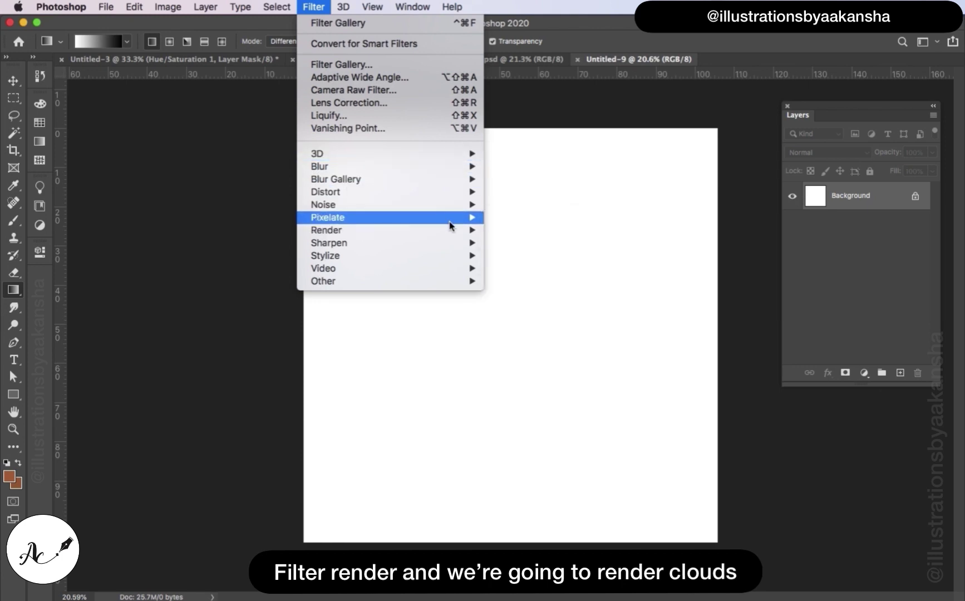
{"action": "mouse_move", "coordinate": [477, 232]}
{"action": "left_click", "coordinate": [521, 277]}
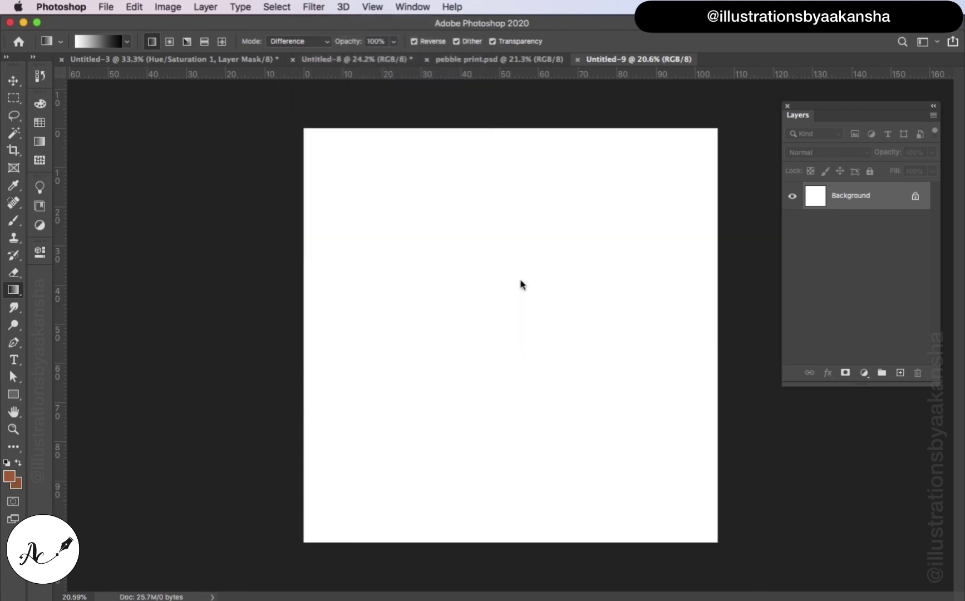
{"action": "scroll", "coordinate": [521, 280], "scroll_direction": "down", "scroll_amount": 3}
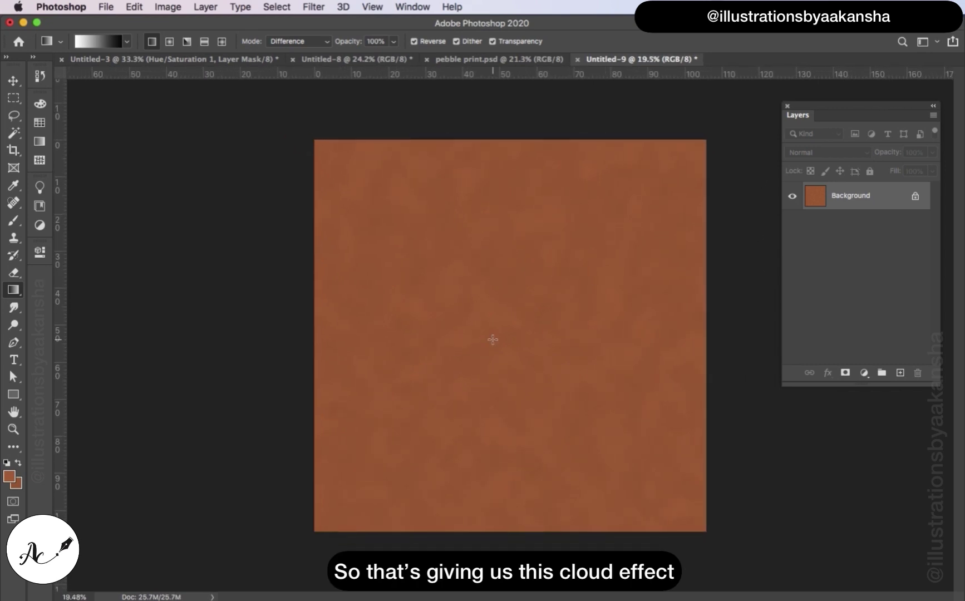
Preview Texturizer in the Filter Gallery and check its built-in textures, keeping Pebble.
{"action": "left_click", "coordinate": [312, 6]}
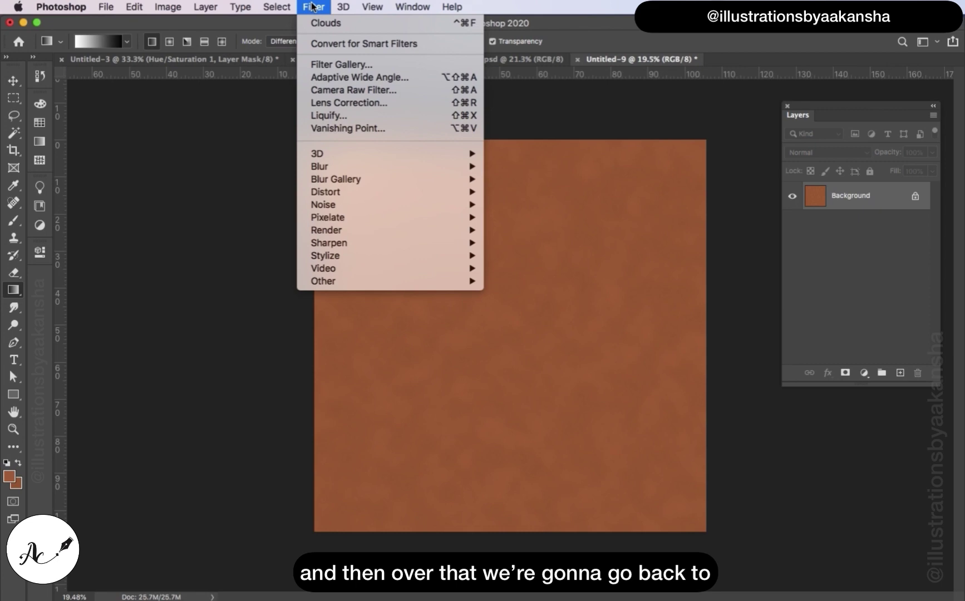
{"action": "left_click", "coordinate": [330, 66]}
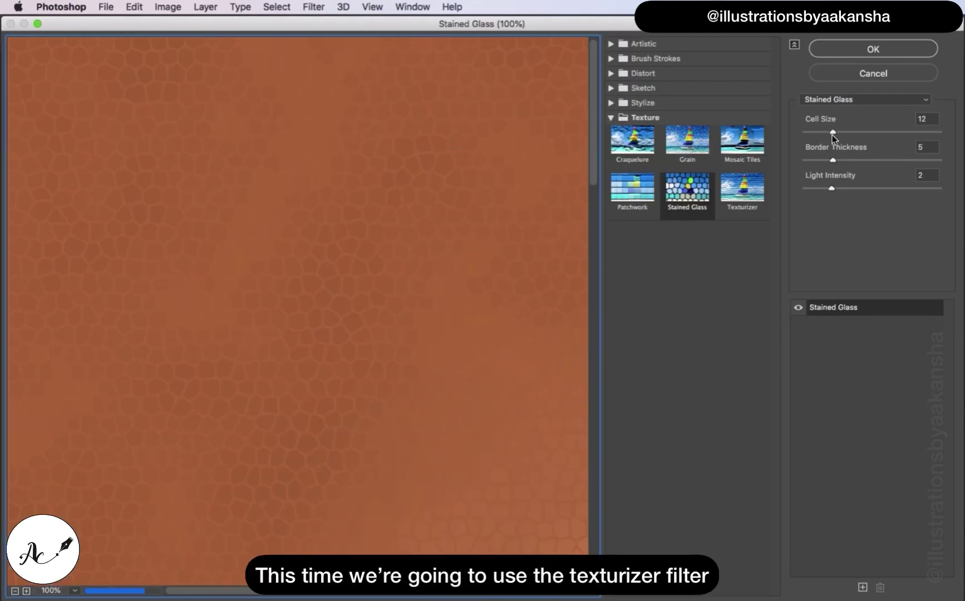
{"action": "left_click", "coordinate": [755, 185]}
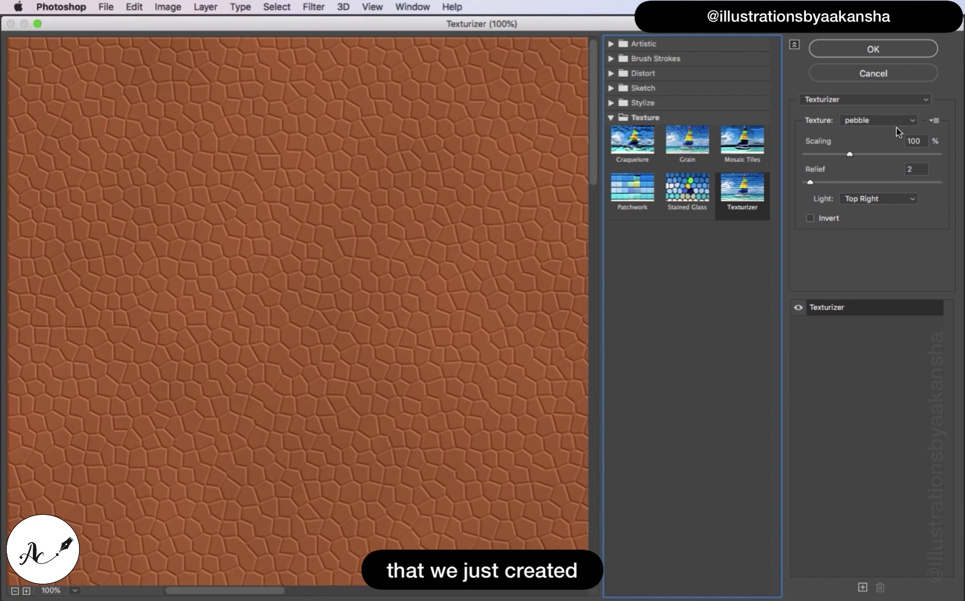
{"action": "left_click", "coordinate": [917, 126]}
{"action": "left_click", "coordinate": [916, 127]}
Load the saved 'pebble print.psd' file as the Texturizer's texture.
{"action": "left_click", "coordinate": [934, 123]}
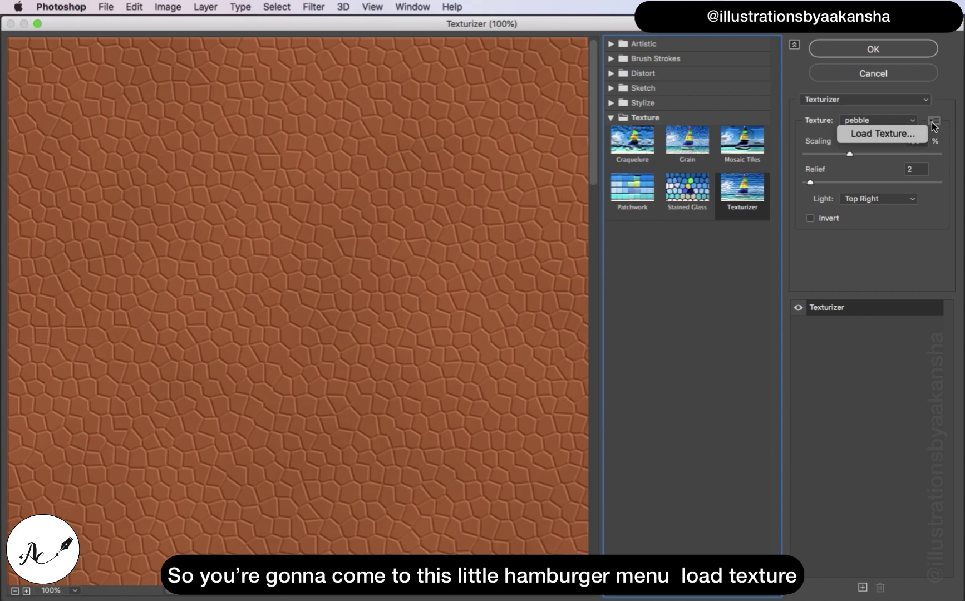
{"action": "left_click", "coordinate": [909, 134]}
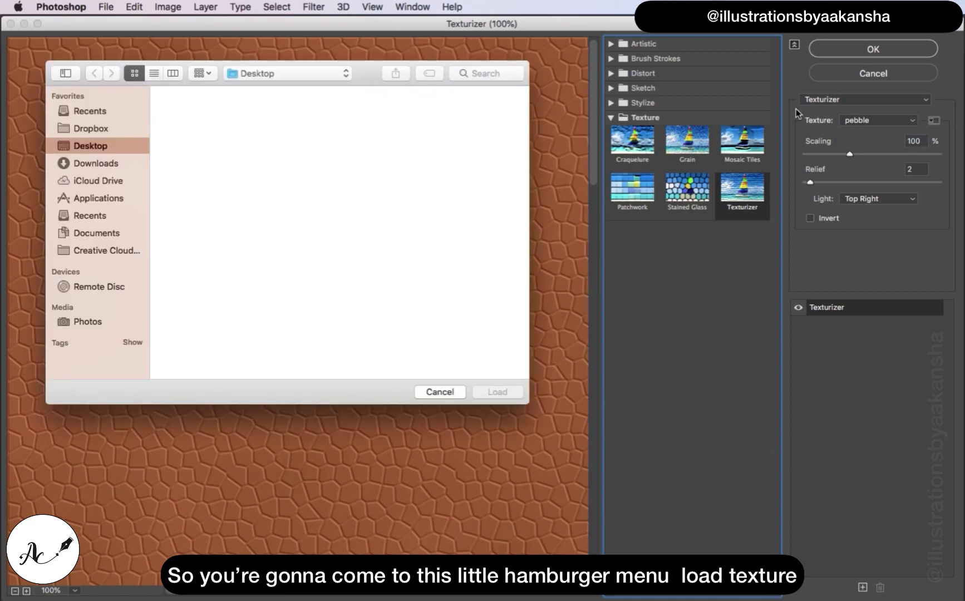
{"action": "left_click", "coordinate": [496, 75]}
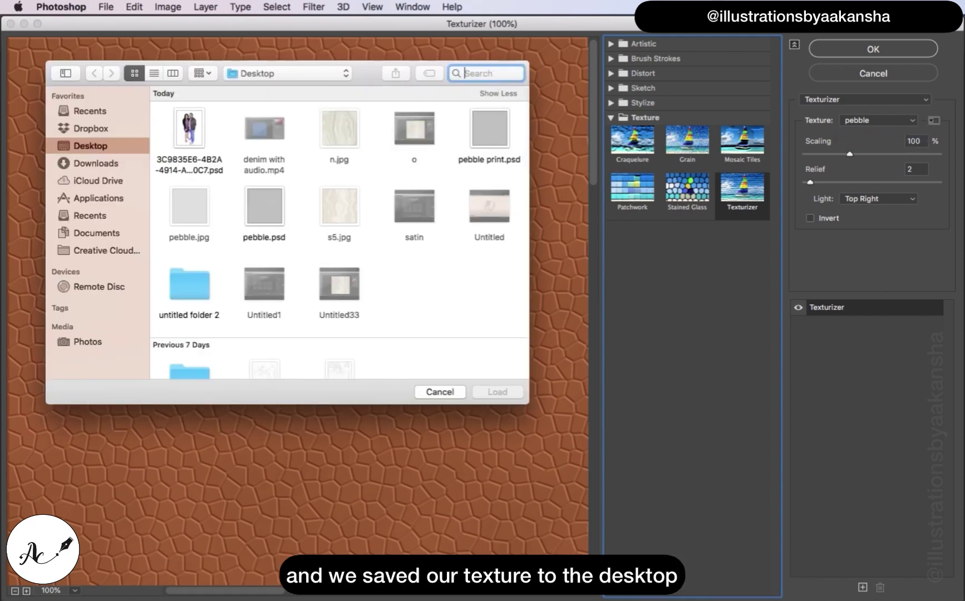
{"action": "type", "text": "pebble"}
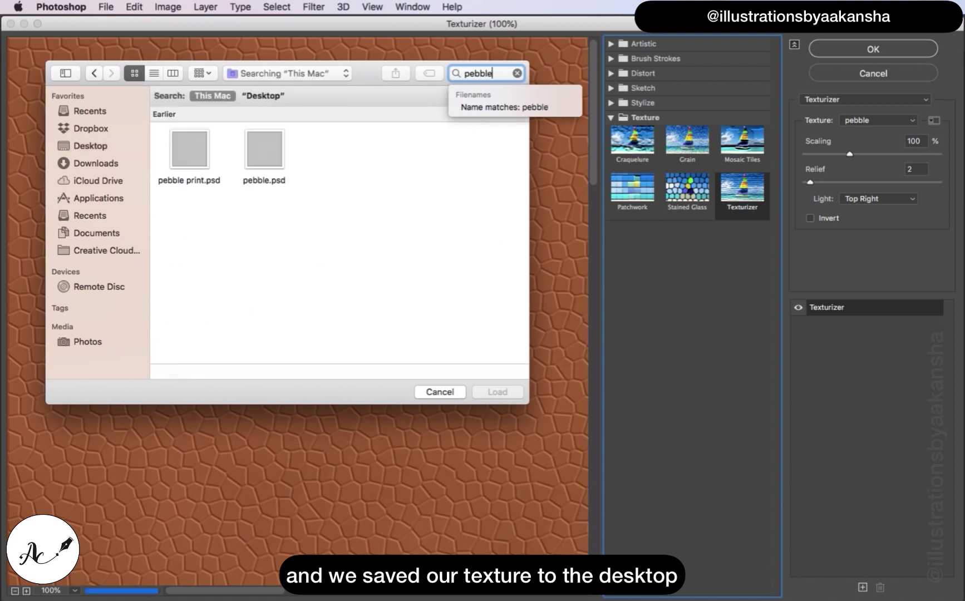
{"action": "left_click", "coordinate": [207, 161]}
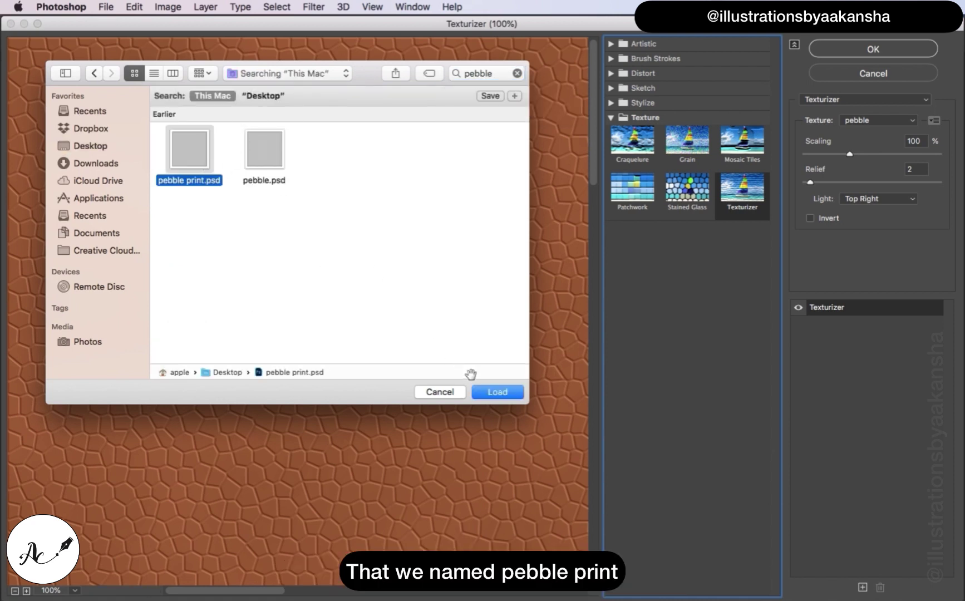
{"action": "left_click", "coordinate": [487, 392]}
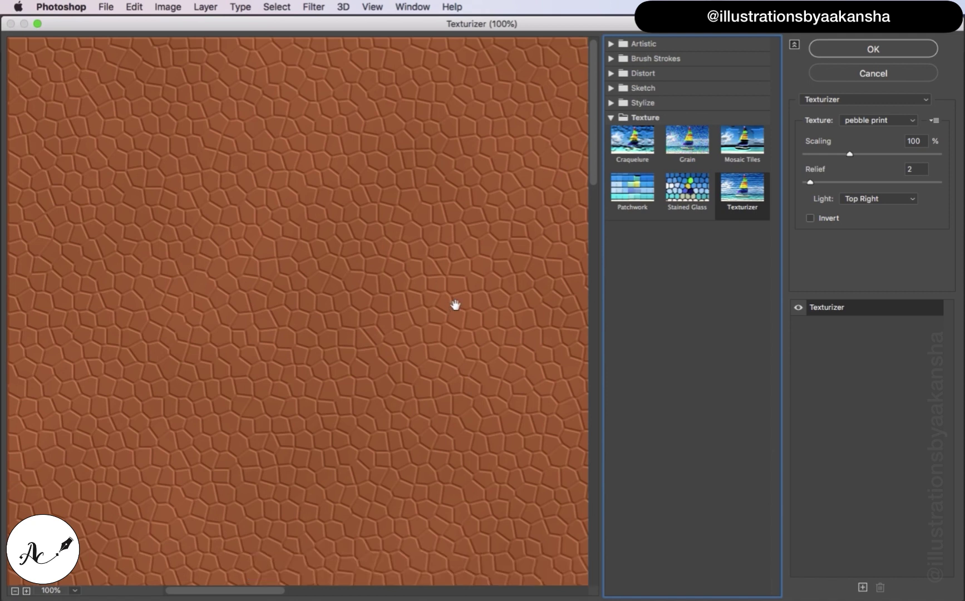
Set Texturizer scaling to 105% and relief to 4, then apply it.
{"action": "left_click", "coordinate": [851, 156]}
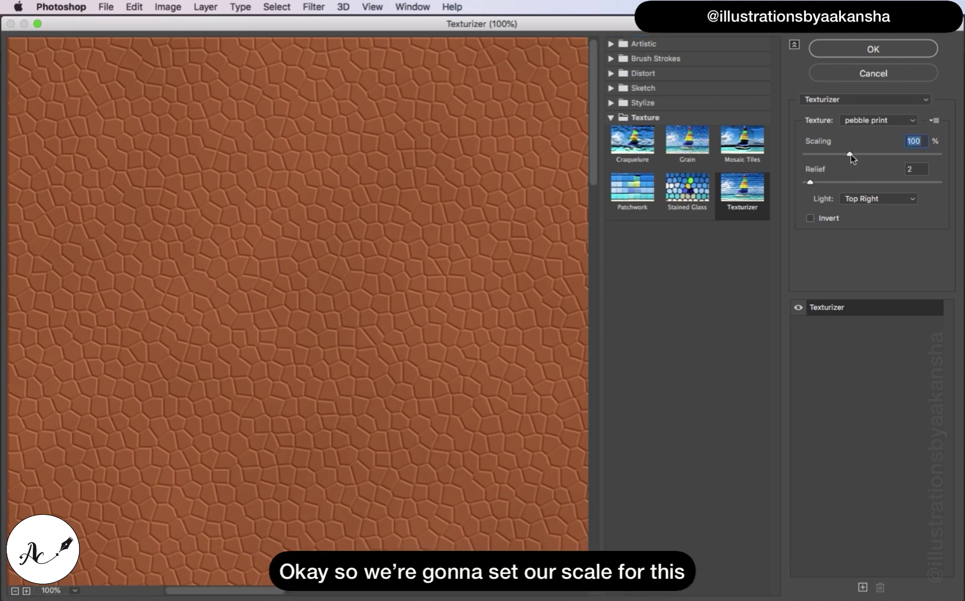
{"action": "left_click_drag", "start_coordinate": [850, 154], "coordinate": [855, 153]}
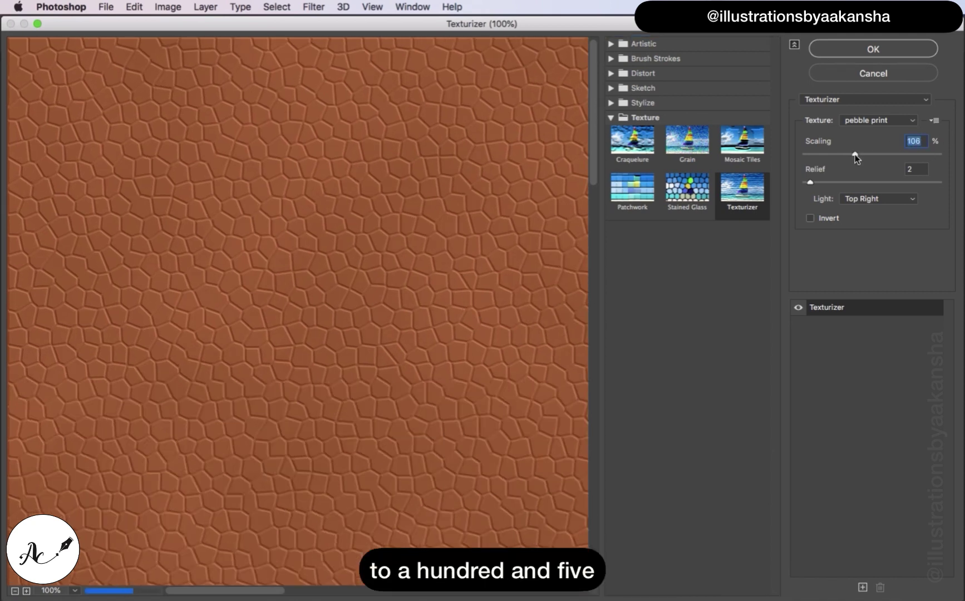
{"action": "left_click_drag", "start_coordinate": [810, 183], "coordinate": [814, 184]}
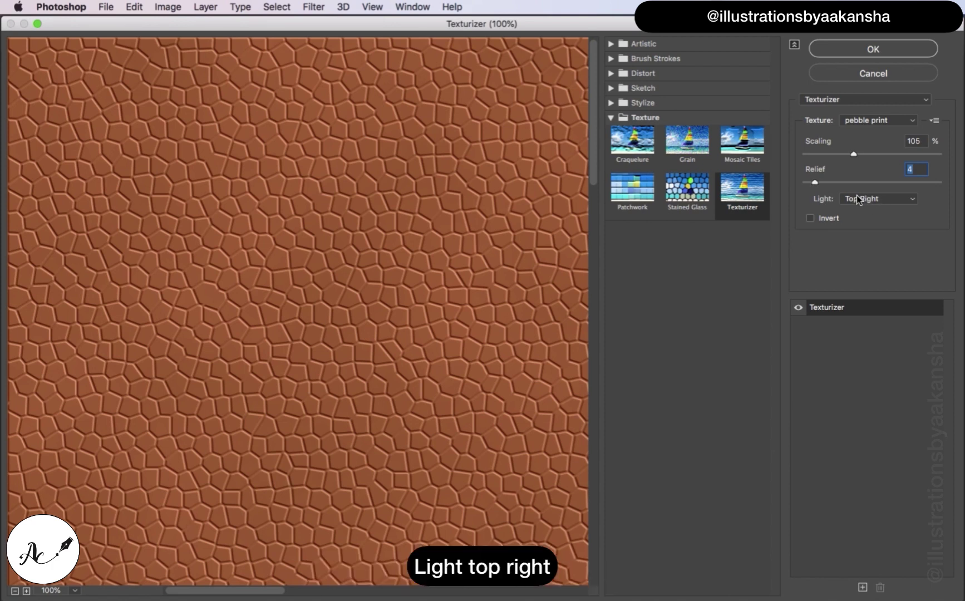
{"action": "left_click", "coordinate": [848, 50]}
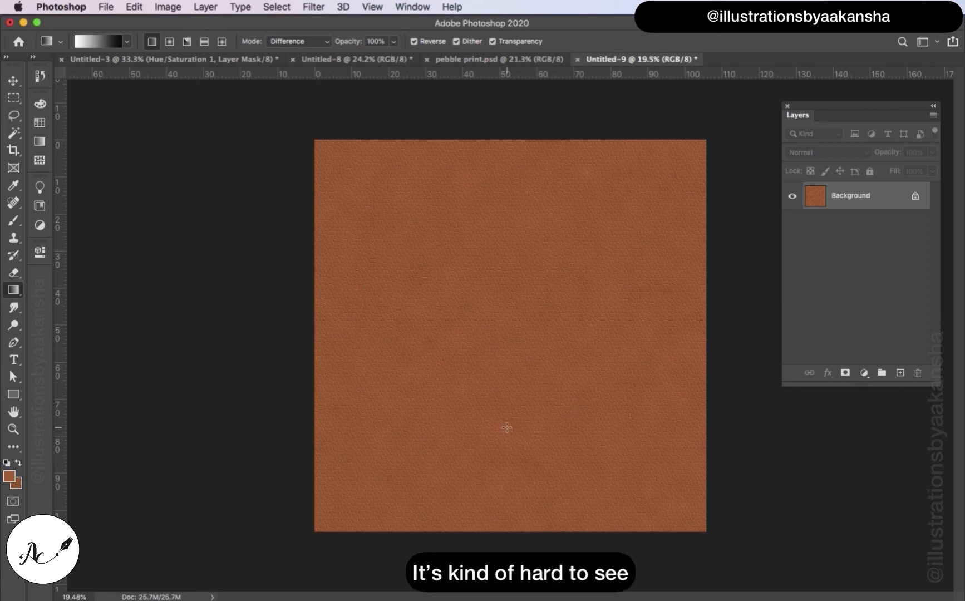
Zoom in and out to inspect the embossed pebble-print grain on the brown clouds.
{"action": "scroll", "coordinate": [506, 428], "scroll_direction": "up", "scroll_amount": 5}
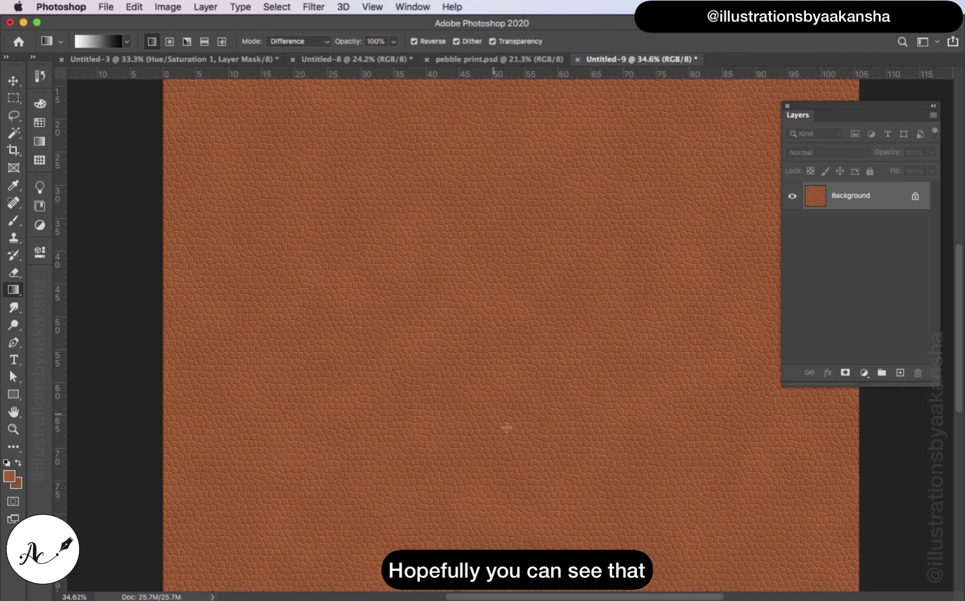
{"action": "scroll", "coordinate": [507, 427], "scroll_direction": "up", "scroll_amount": 2}
{"action": "scroll", "coordinate": [506, 427], "scroll_direction": "down", "scroll_amount": 4}
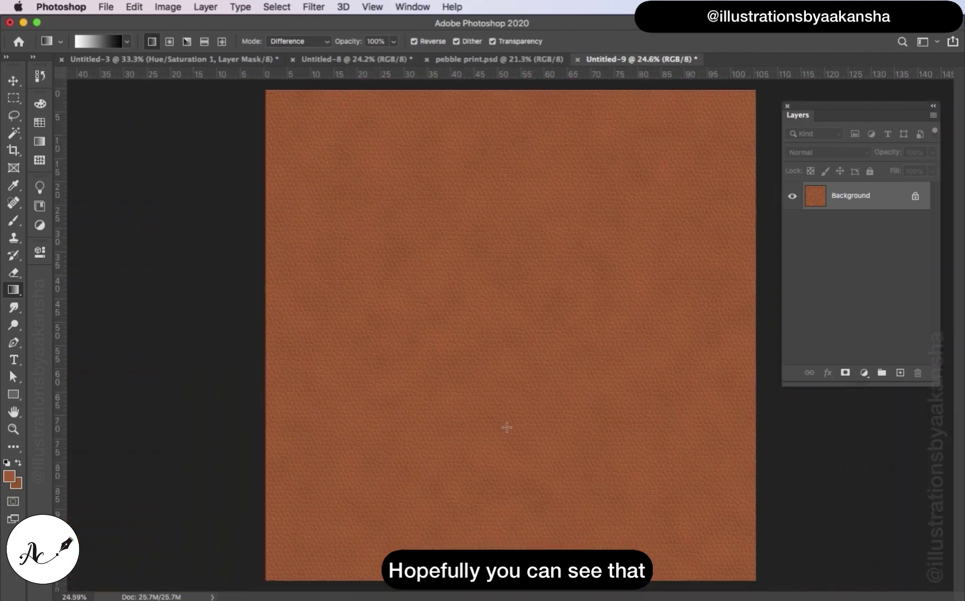
{"action": "scroll", "coordinate": [506, 428], "scroll_direction": "down", "scroll_amount": 1}
{"action": "scroll", "coordinate": [507, 428], "scroll_direction": "up", "scroll_amount": 1}
{"action": "scroll", "coordinate": [507, 427], "scroll_direction": "down", "scroll_amount": 1}
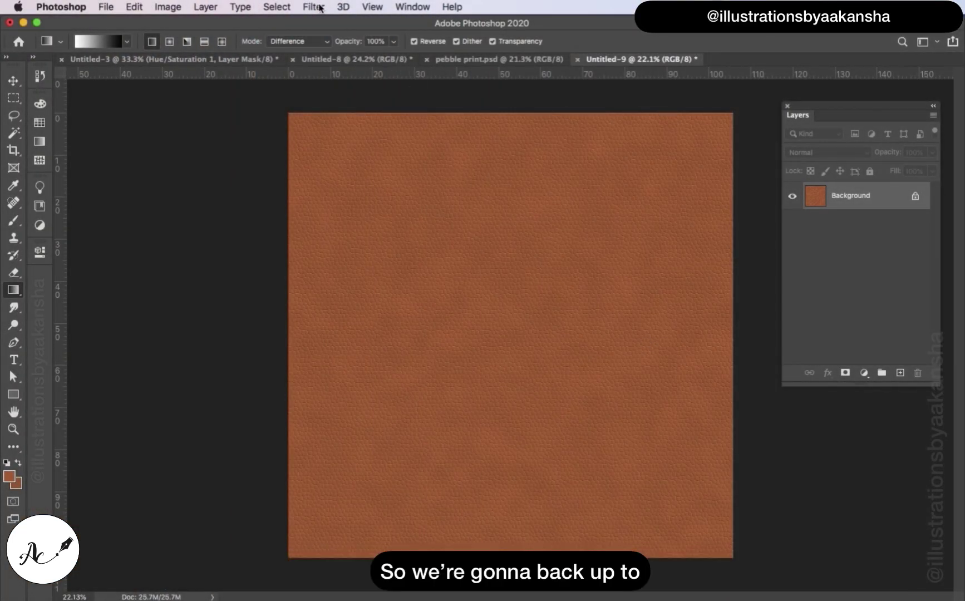
Re-run Texturizer on the brown layer: pebble print, scaling 100, relief 2, light from top right.
{"action": "left_click", "coordinate": [316, 7]}
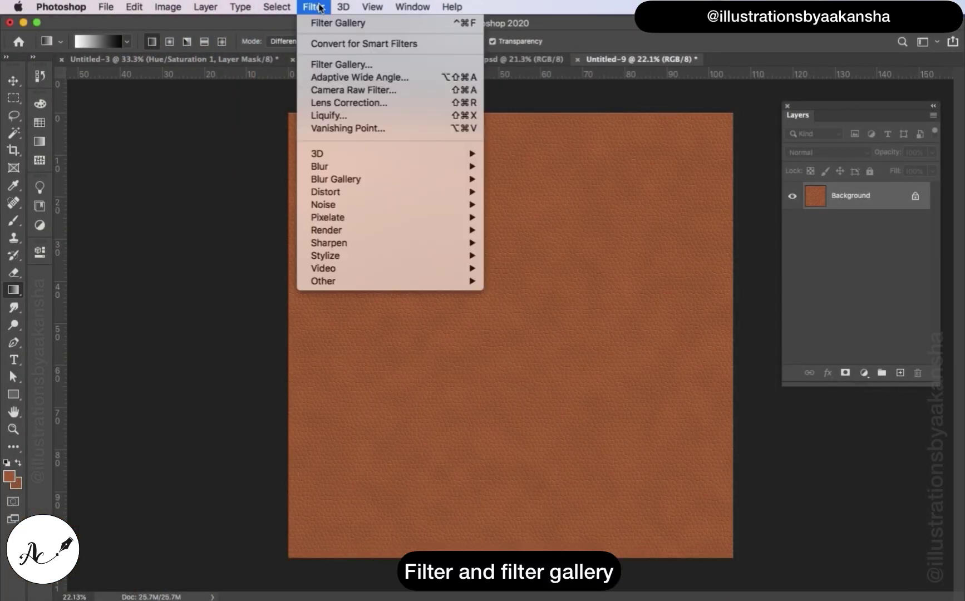
{"action": "left_click", "coordinate": [346, 66]}
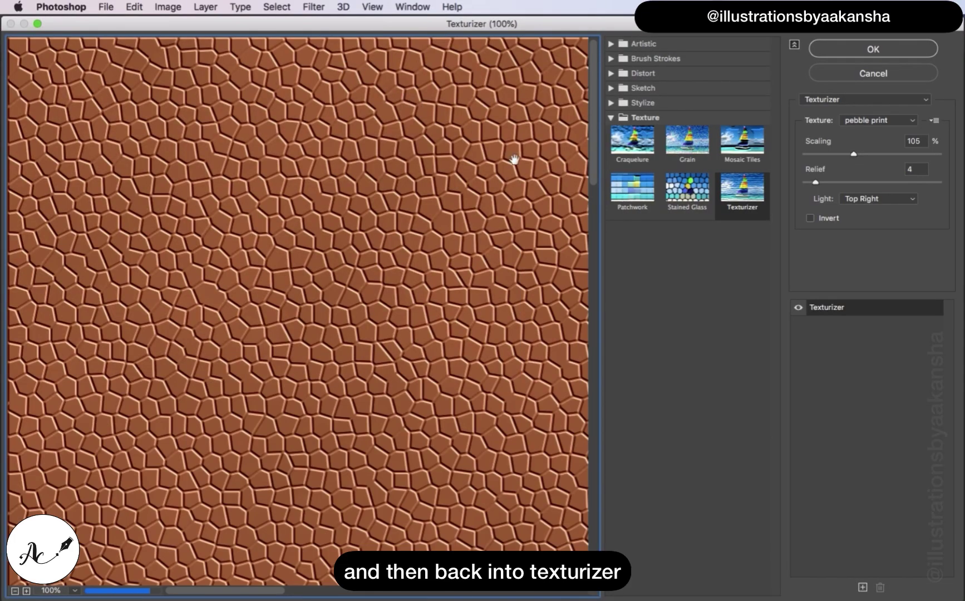
{"action": "left_click", "coordinate": [743, 201]}
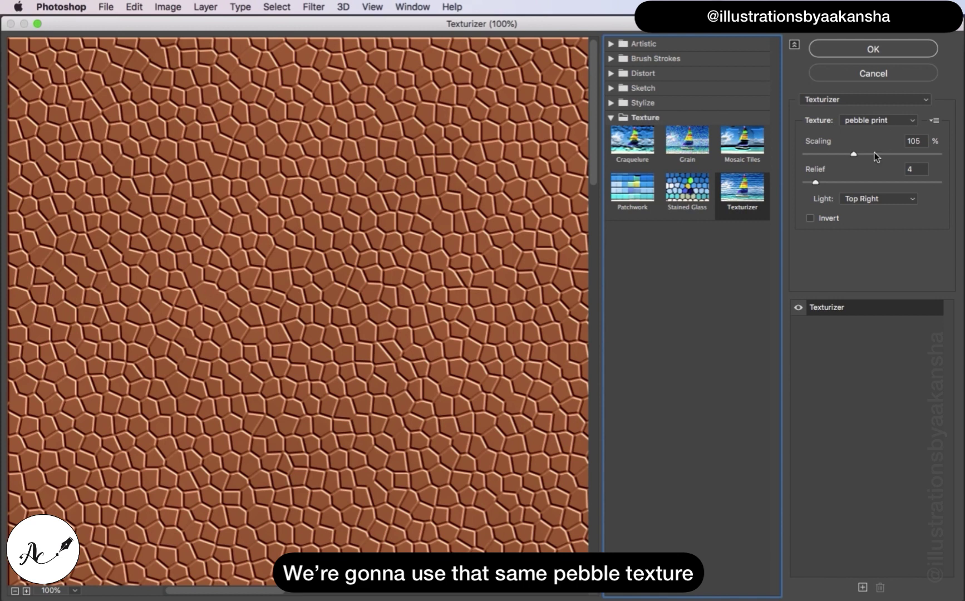
{"action": "left_click_drag", "start_coordinate": [853, 156], "coordinate": [848, 156]}
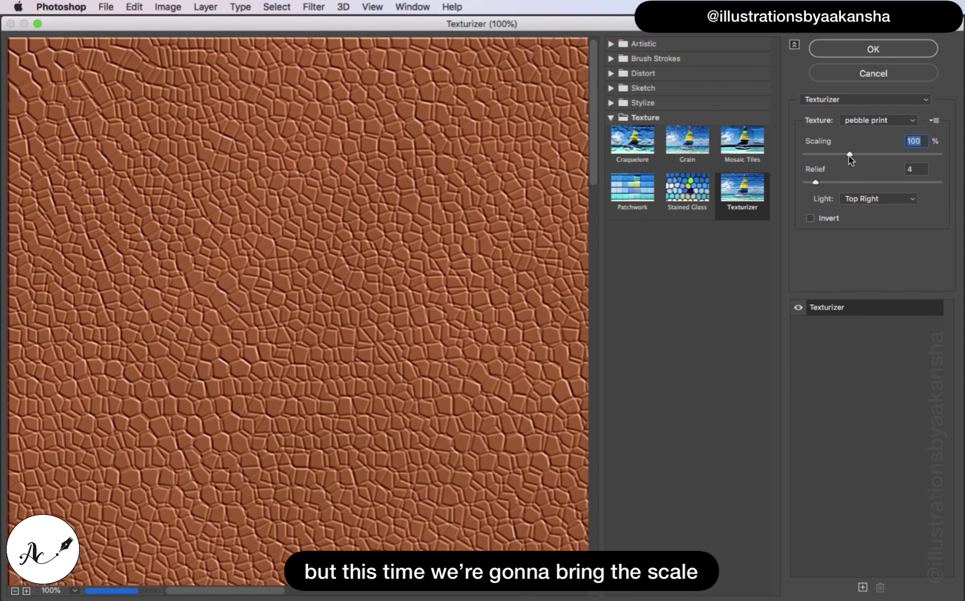
{"action": "left_click", "coordinate": [815, 184]}
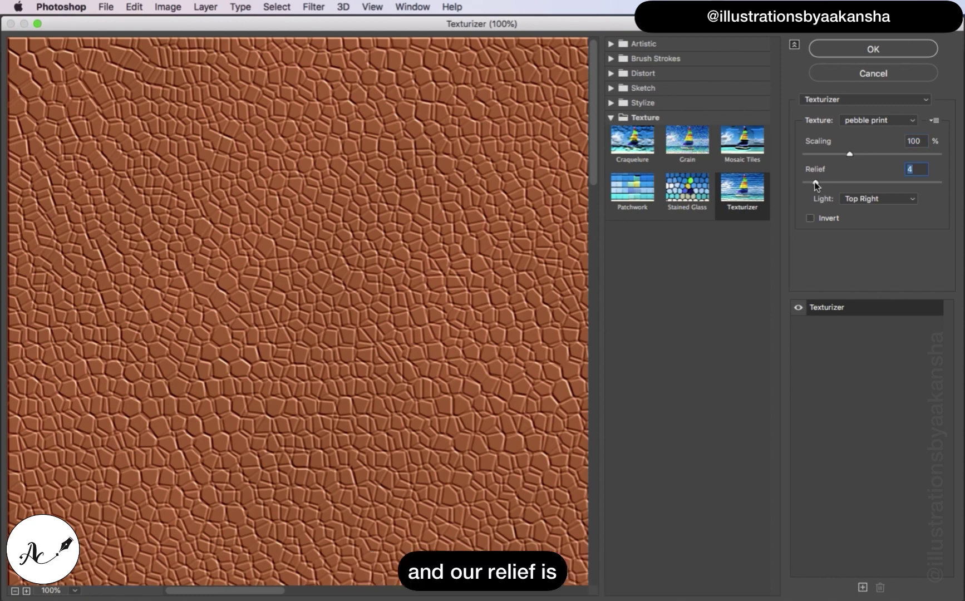
{"action": "left_click_drag", "start_coordinate": [814, 181], "coordinate": [812, 183]}
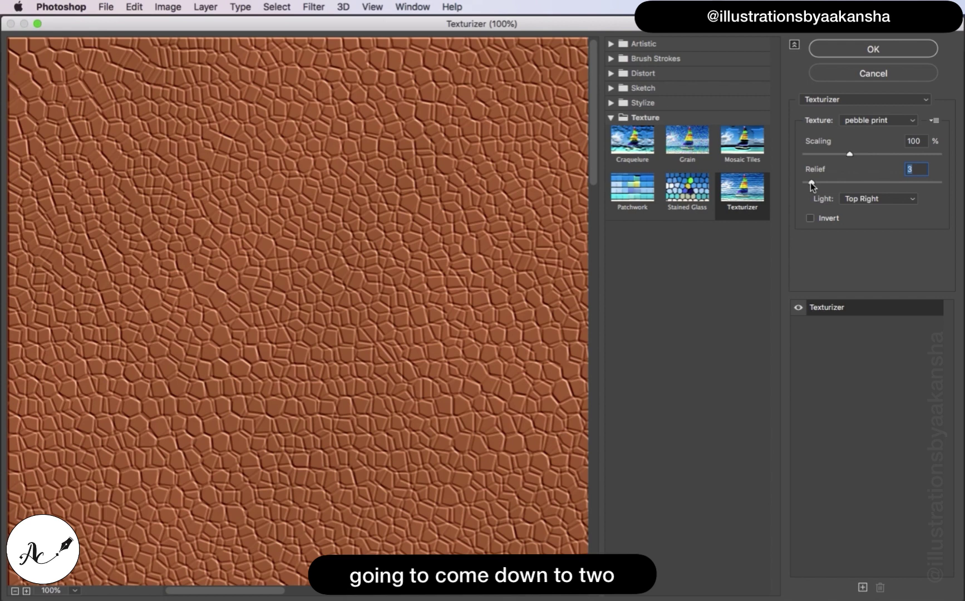
{"action": "left_click_drag", "start_coordinate": [811, 182], "coordinate": [810, 182]}
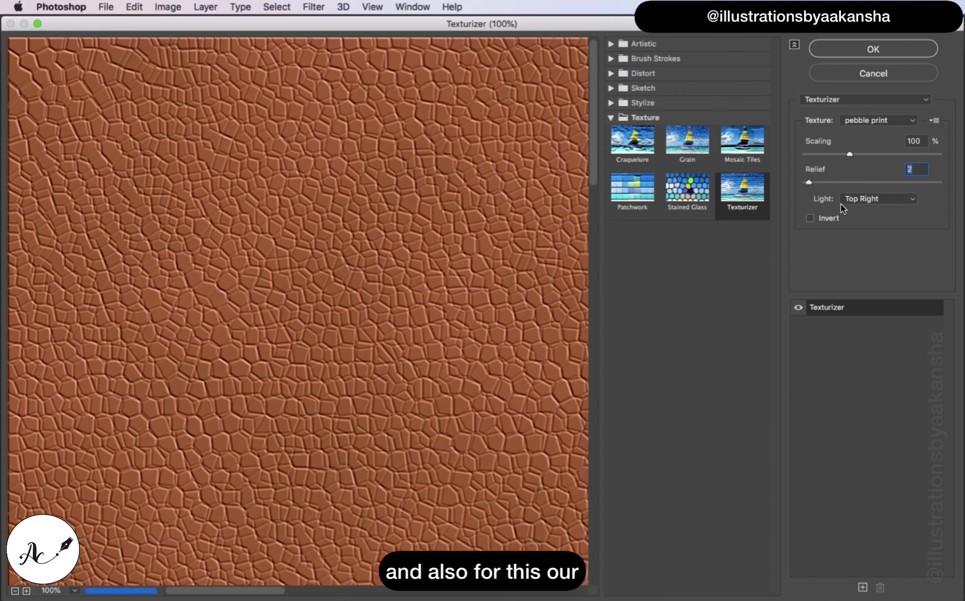
{"action": "left_click", "coordinate": [913, 200]}
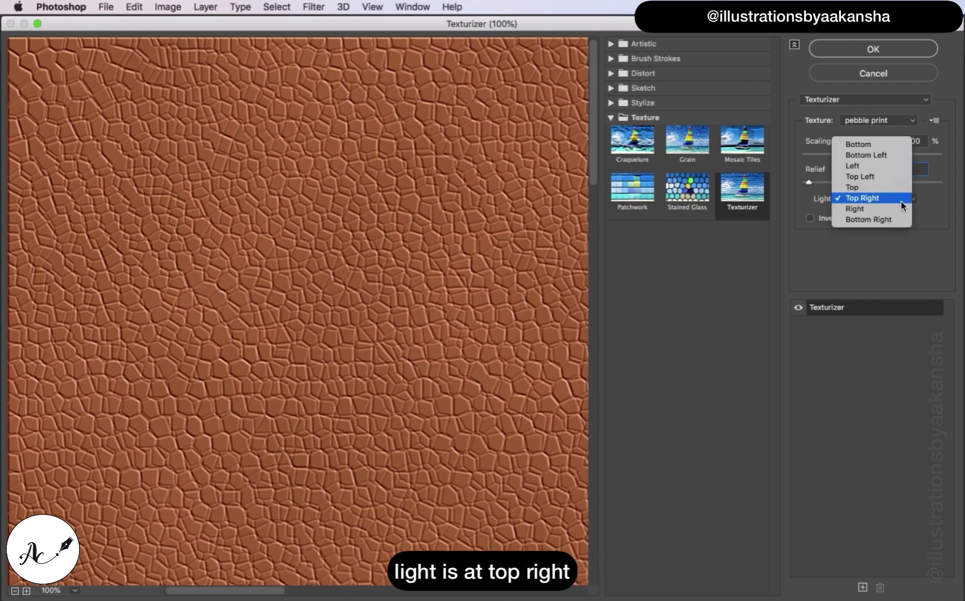
{"action": "left_click", "coordinate": [902, 199]}
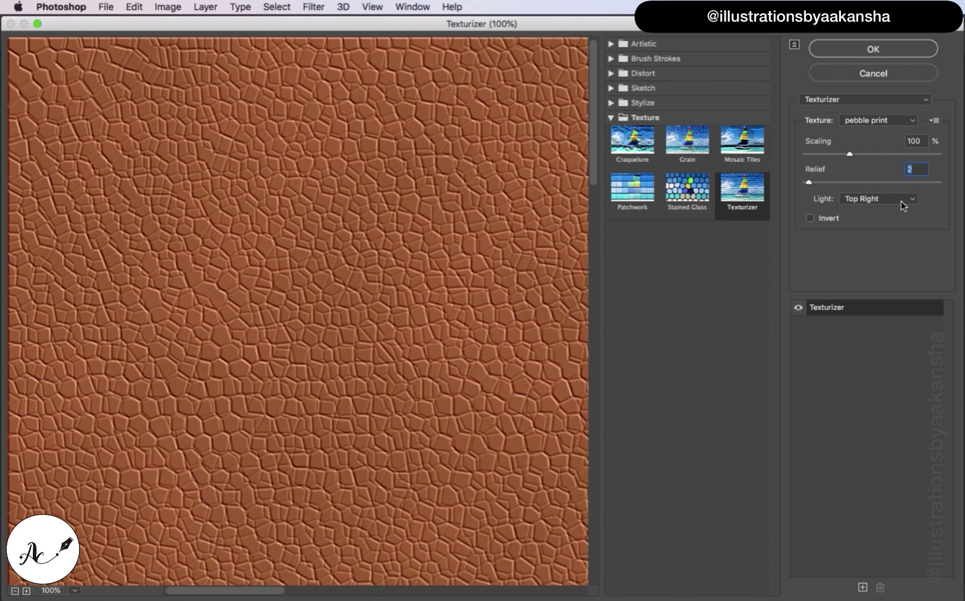
{"action": "left_click", "coordinate": [885, 45]}
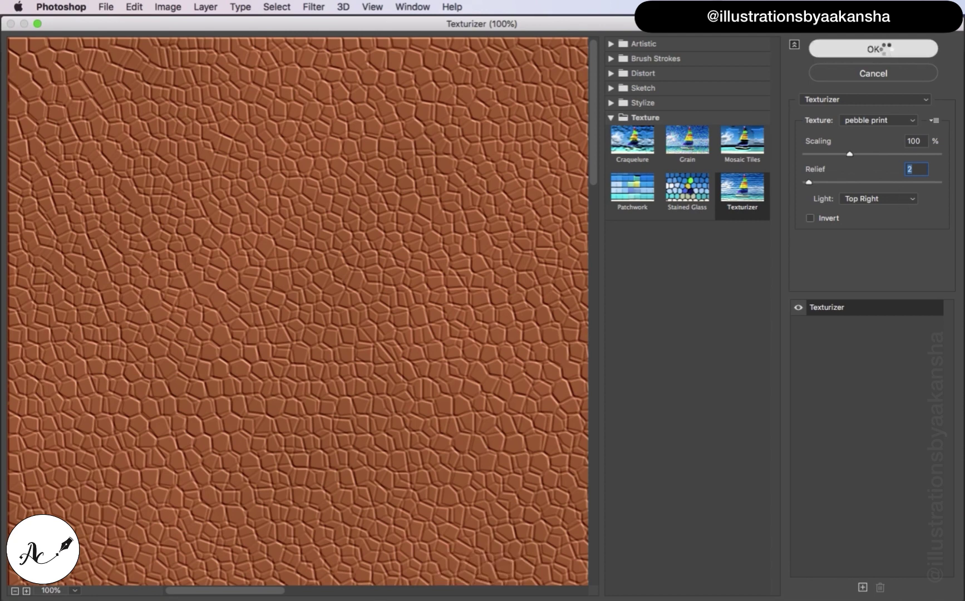
{"action": "scroll", "coordinate": [554, 303], "scroll_direction": "up", "scroll_amount": 3}
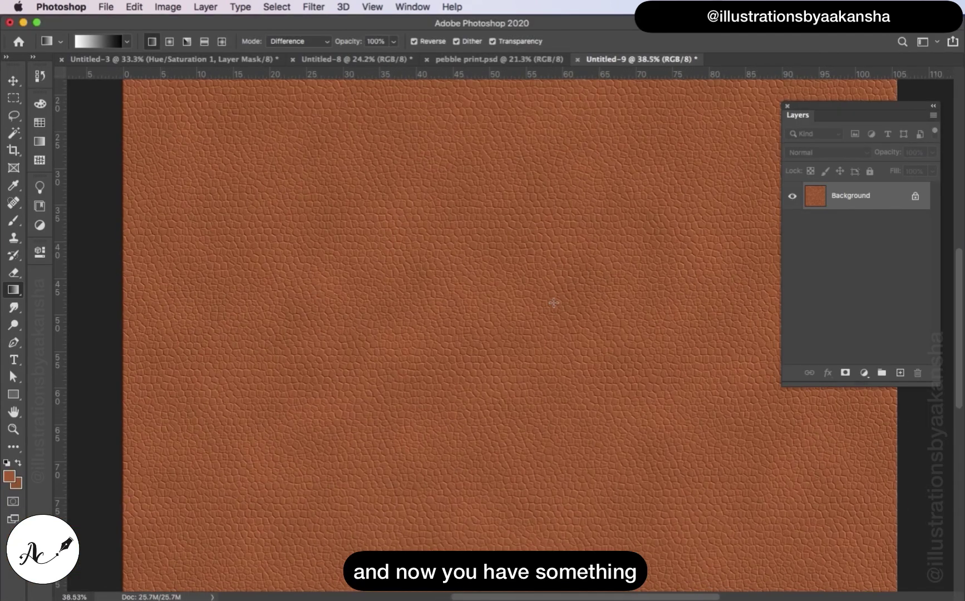
{"action": "scroll", "coordinate": [553, 303], "scroll_direction": "down", "scroll_amount": 1}
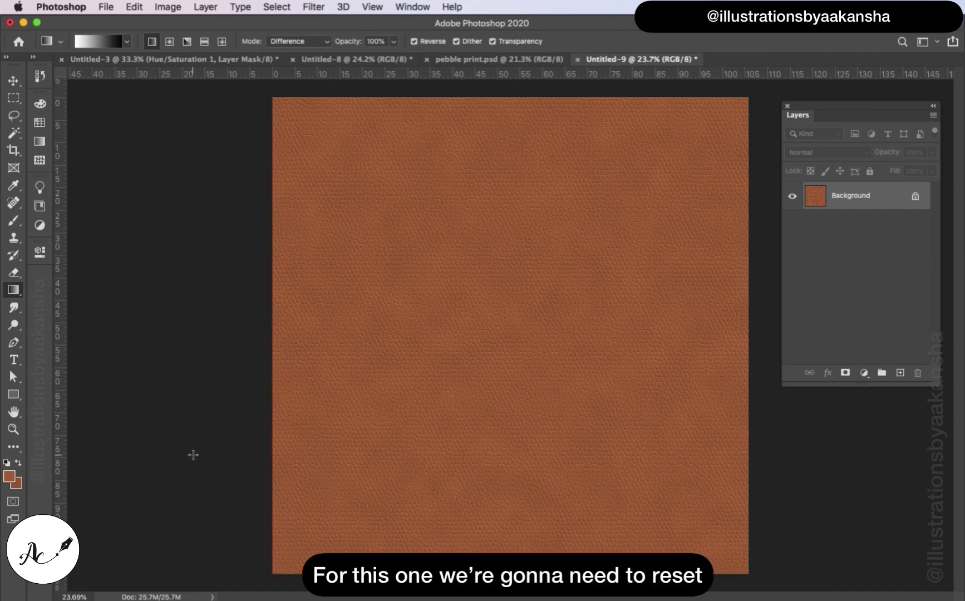
Set white foreground and black background, add Layer 1, hide Background, and fill Layer 1 black.
{"action": "left_click", "coordinate": [7, 463]}
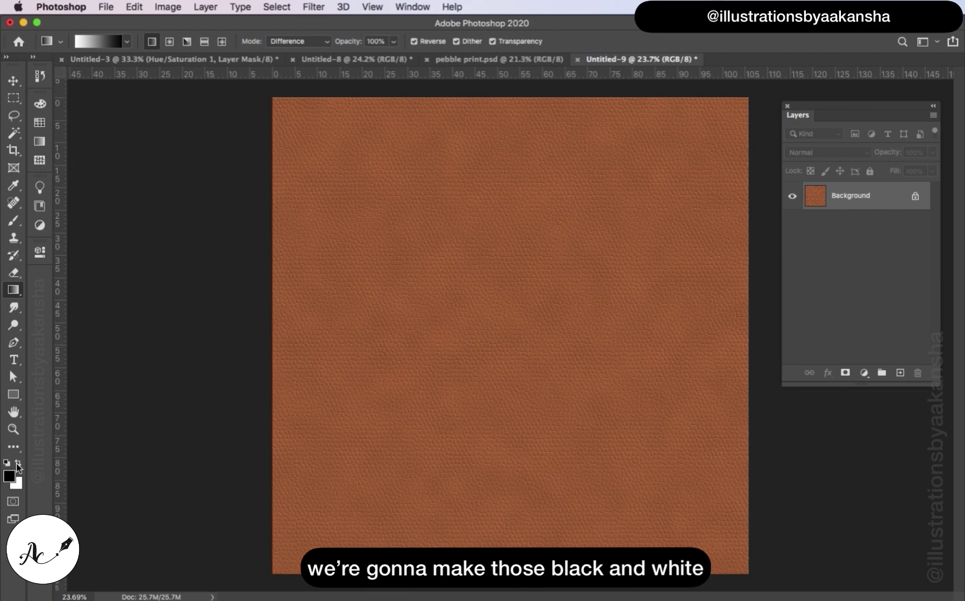
{"action": "left_click", "coordinate": [18, 466]}
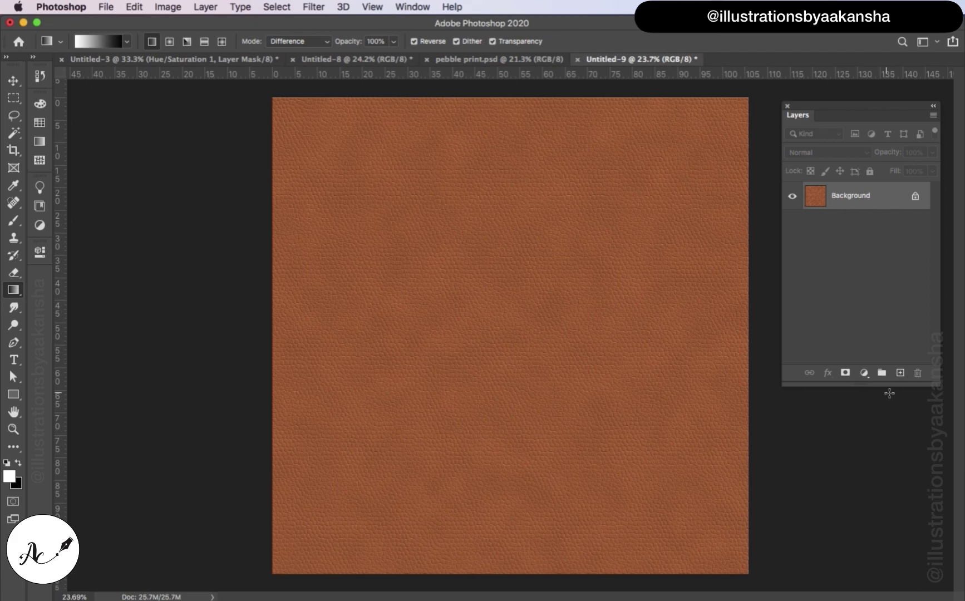
{"action": "left_click", "coordinate": [900, 373]}
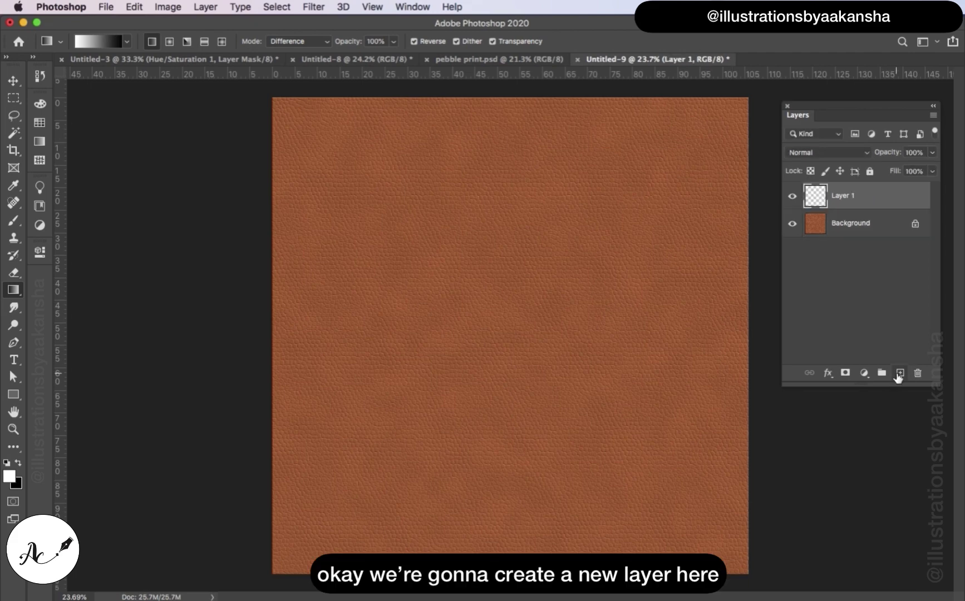
{"action": "left_click", "coordinate": [792, 223]}
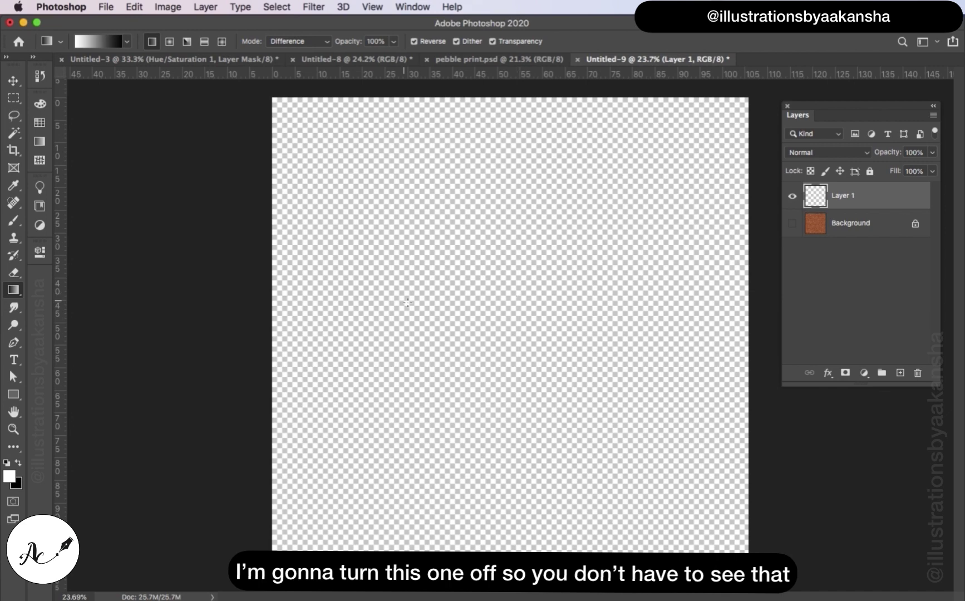
{"action": "key", "text": "super+BackSpace"}
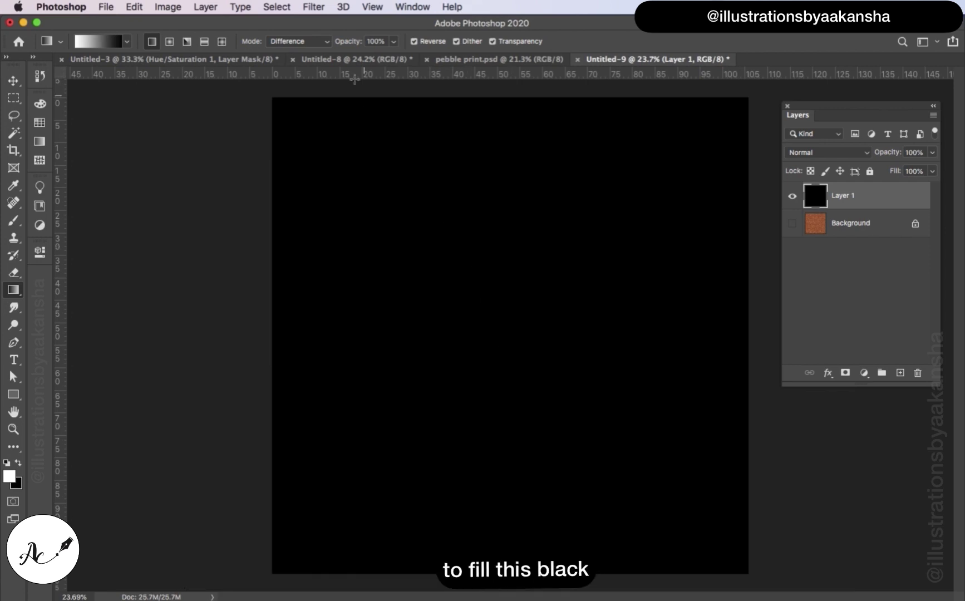
Add Noise to the black Layer 1 at 100%, Gaussian, monochromatic.
{"action": "left_click", "coordinate": [319, 8]}
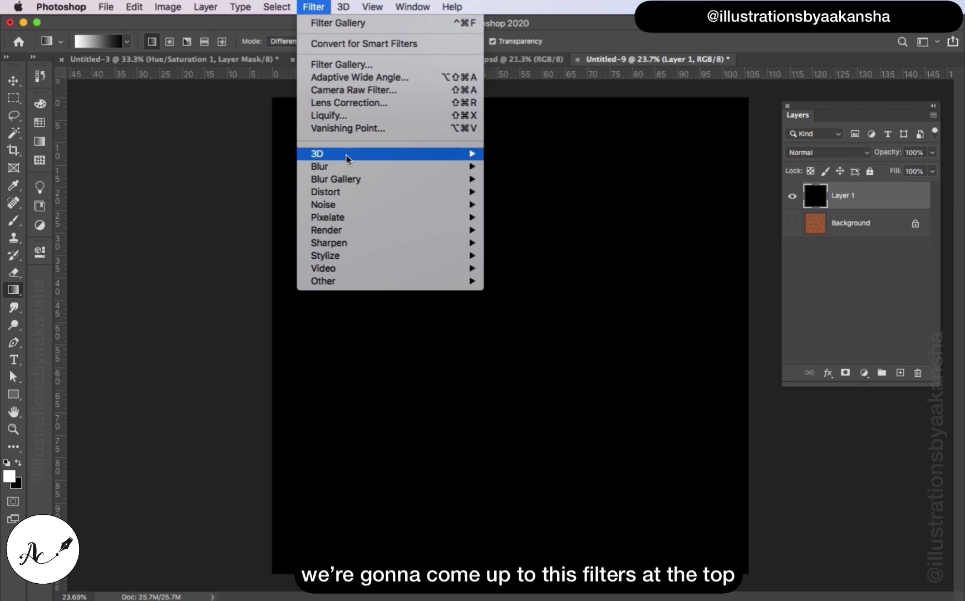
{"action": "mouse_move", "coordinate": [348, 205]}
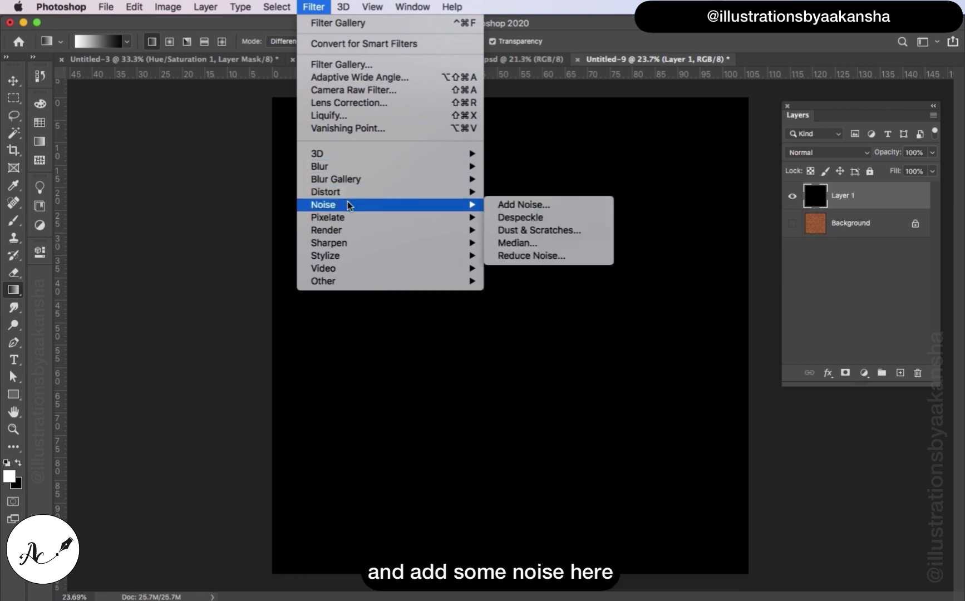
{"action": "left_click", "coordinate": [507, 205]}
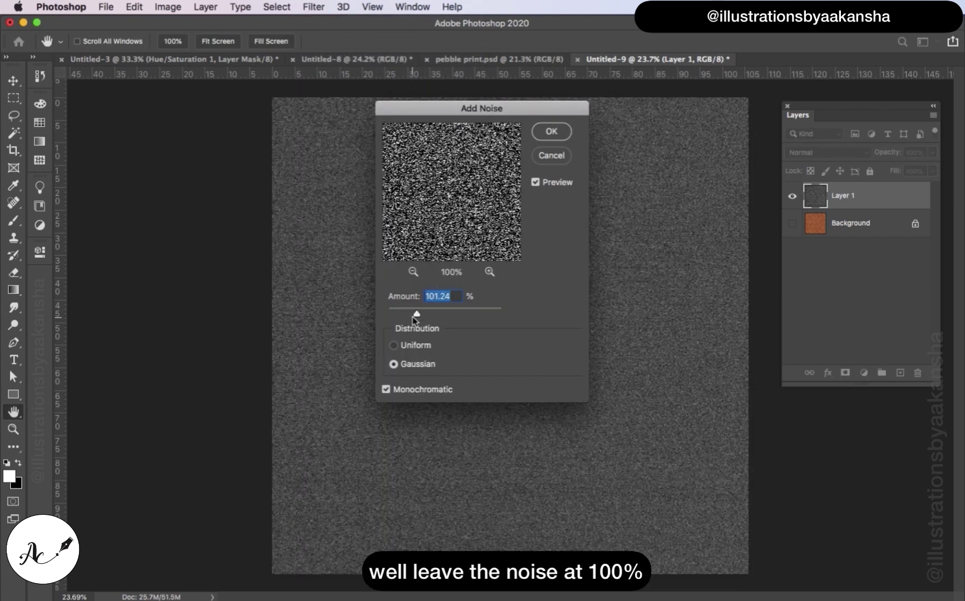
{"action": "left_click_drag", "start_coordinate": [413, 317], "coordinate": [417, 316]}
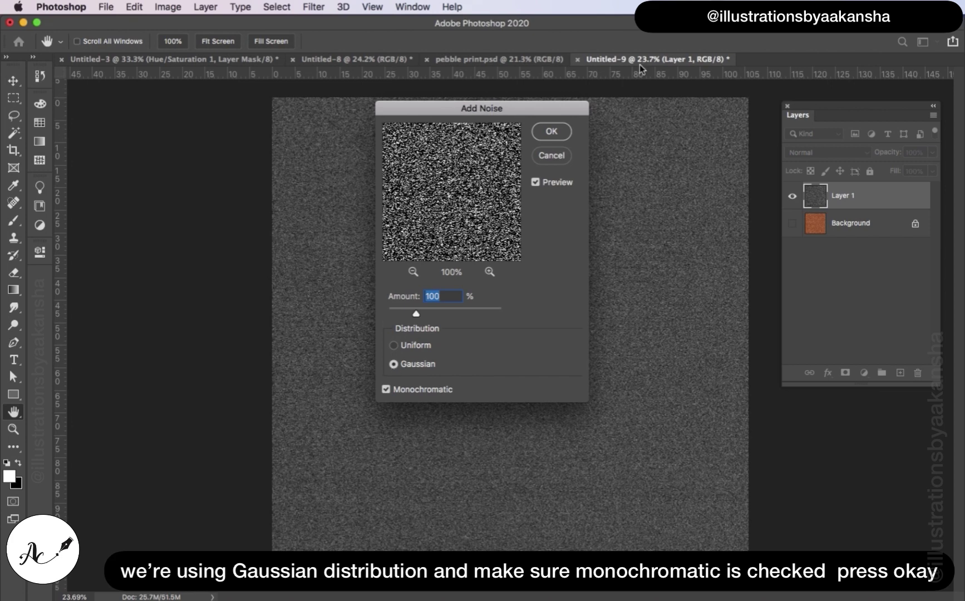
{"action": "left_click", "coordinate": [569, 132]}
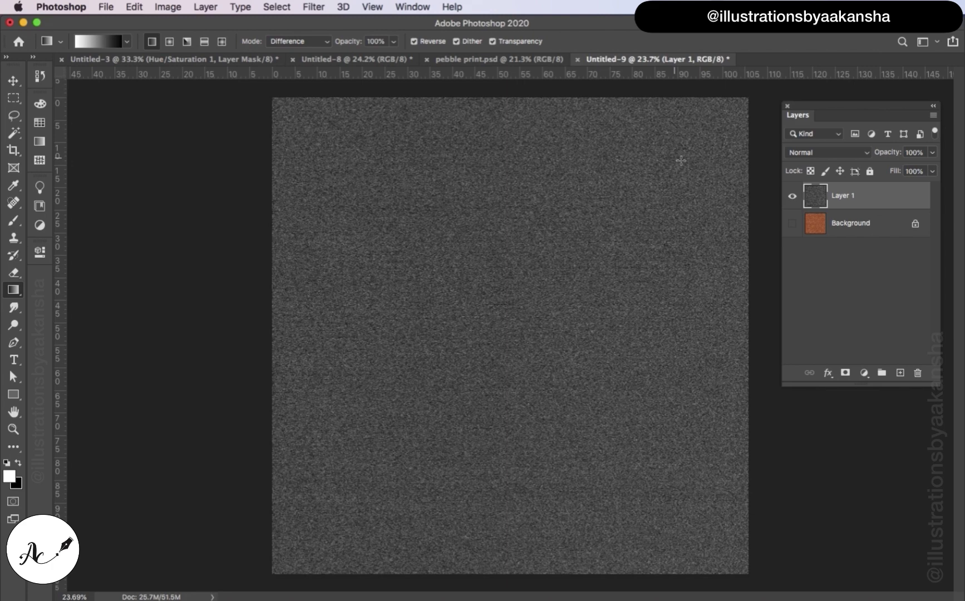
{"action": "left_click", "coordinate": [314, 8]}
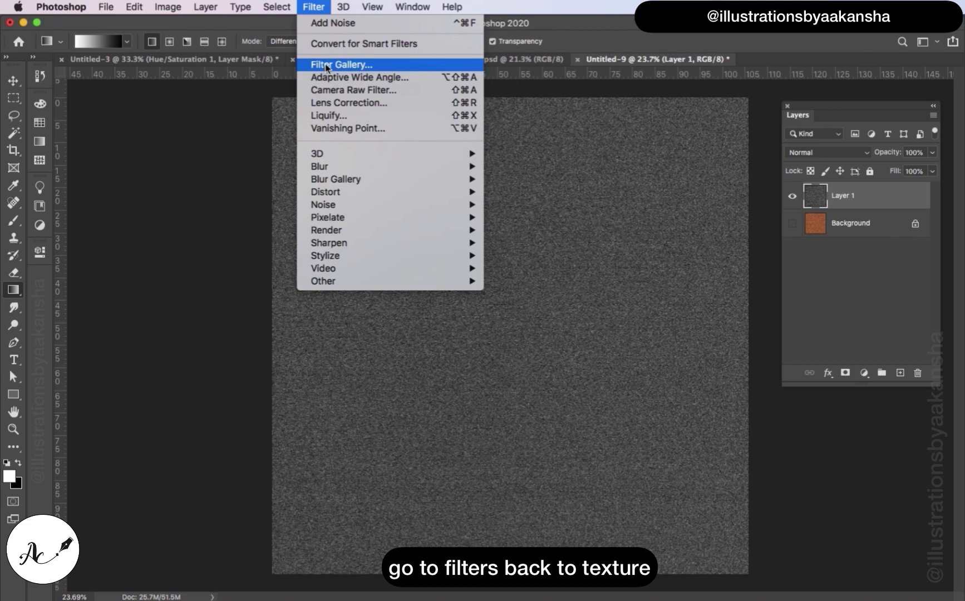
Texturize the noise layer with Sandstone at 130% scaling, relief 30, top-right light.
{"action": "left_click", "coordinate": [326, 65]}
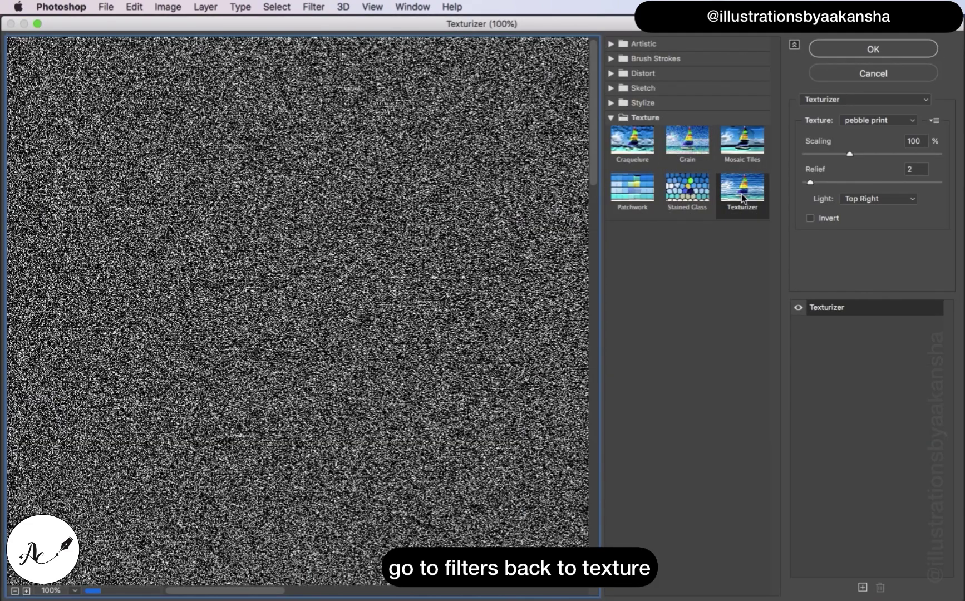
{"action": "left_click", "coordinate": [911, 120]}
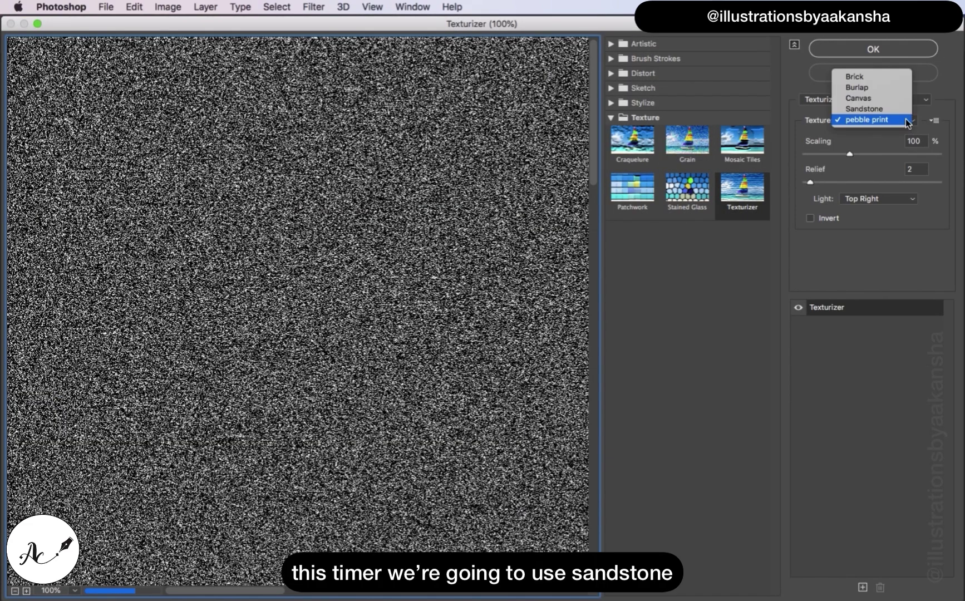
{"action": "left_click", "coordinate": [878, 109]}
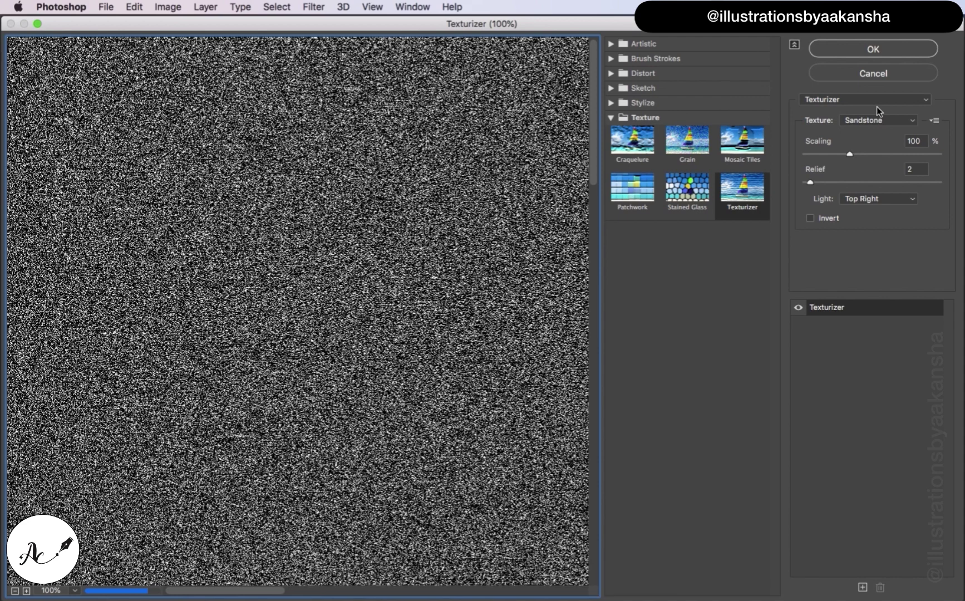
{"action": "left_click", "coordinate": [849, 155]}
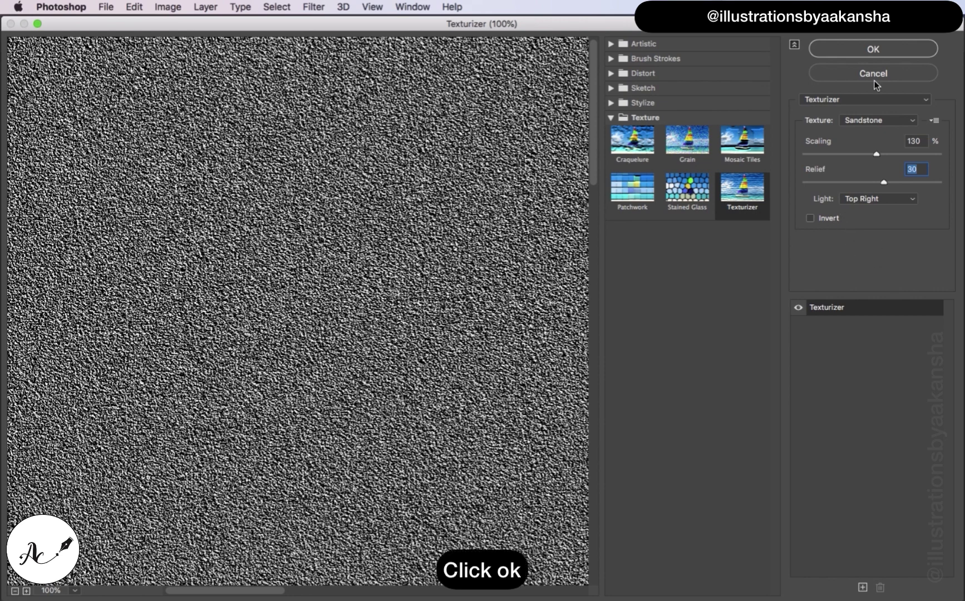
{"action": "left_click", "coordinate": [873, 50]}
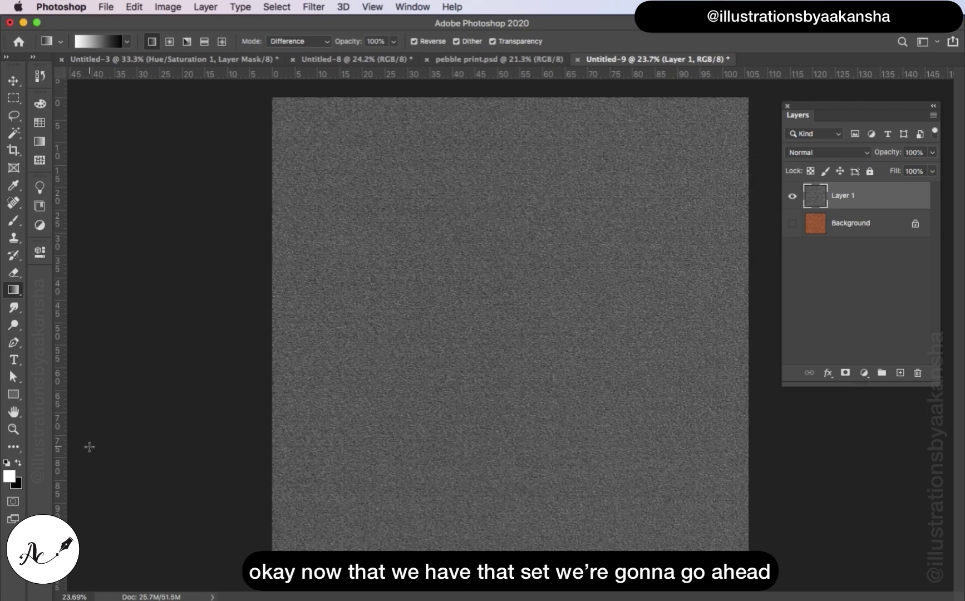
Set the foreground colour to dark brown 613306.
{"action": "left_click", "coordinate": [9, 476]}
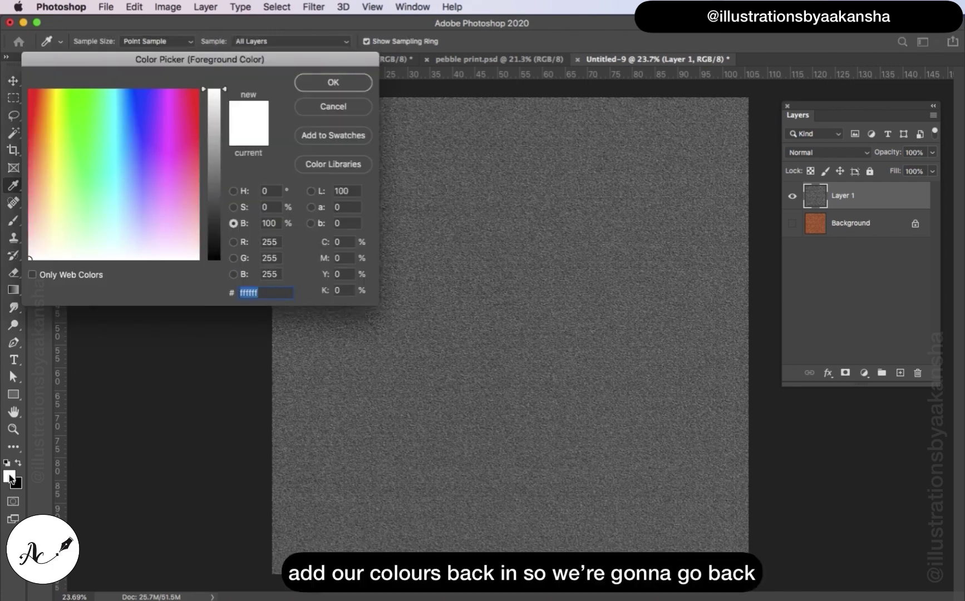
{"action": "left_click", "coordinate": [42, 155]}
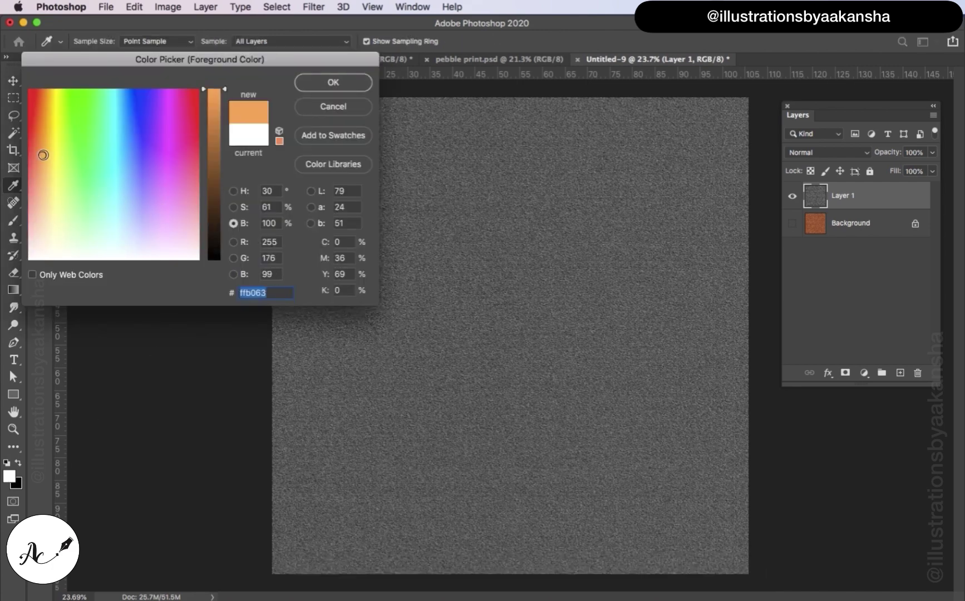
{"action": "left_click", "coordinate": [213, 191]}
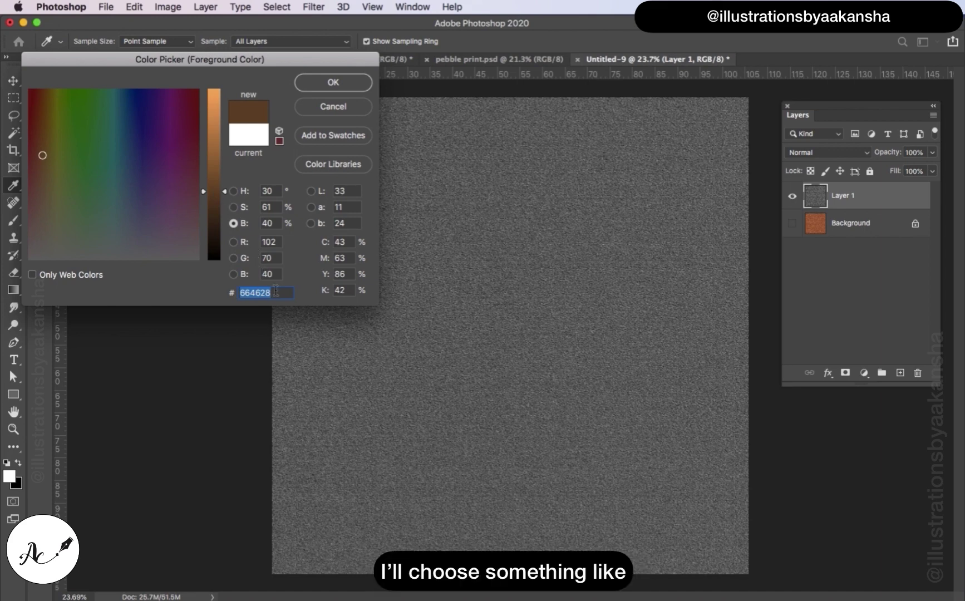
{"action": "key", "text": "BackSpace"}
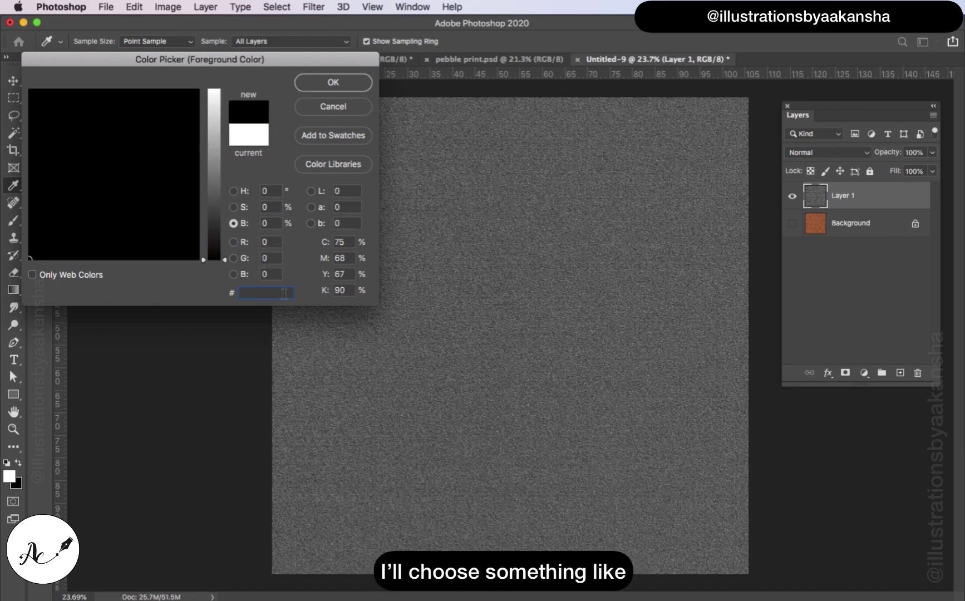
{"action": "type", "text": "1"}
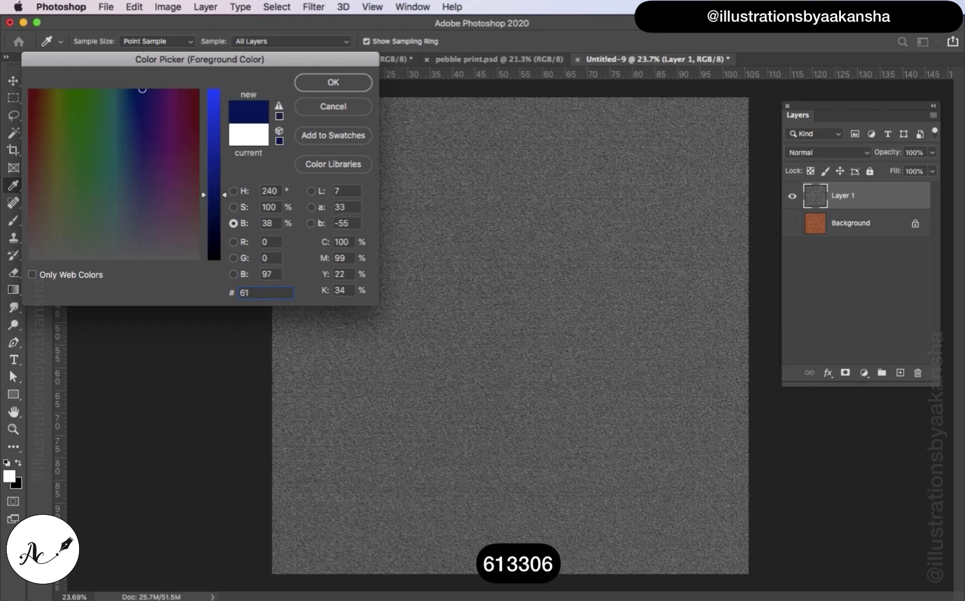
{"action": "type", "text": "3306"}
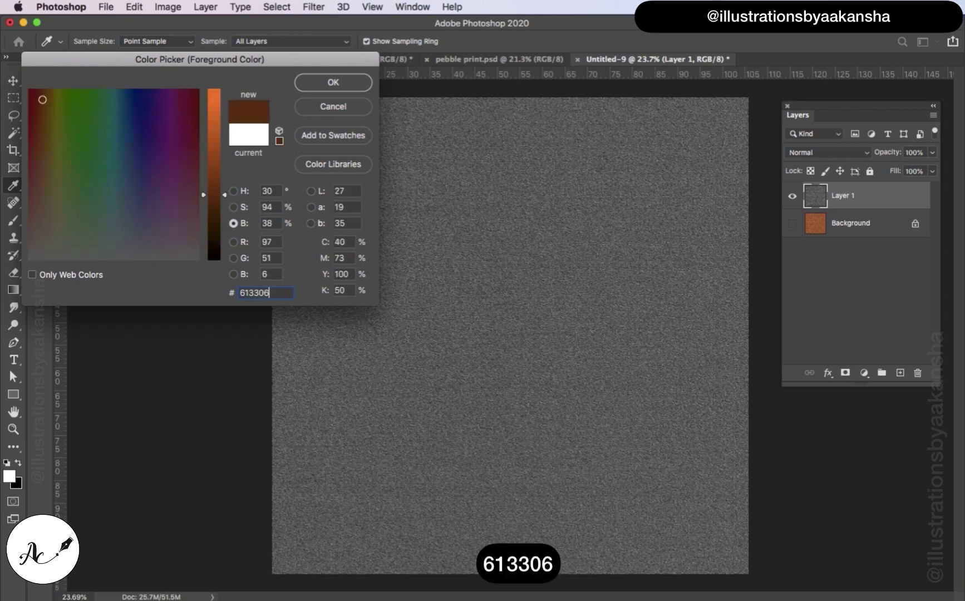
{"action": "left_click", "coordinate": [333, 83]}
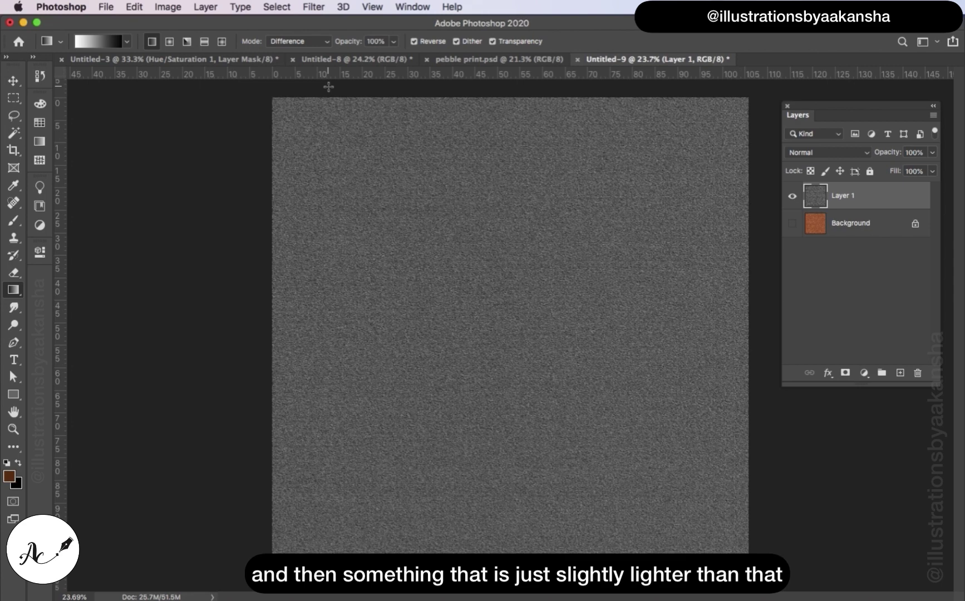
Enter hex 703b08 as the new background colour.
{"action": "left_click", "coordinate": [17, 484]}
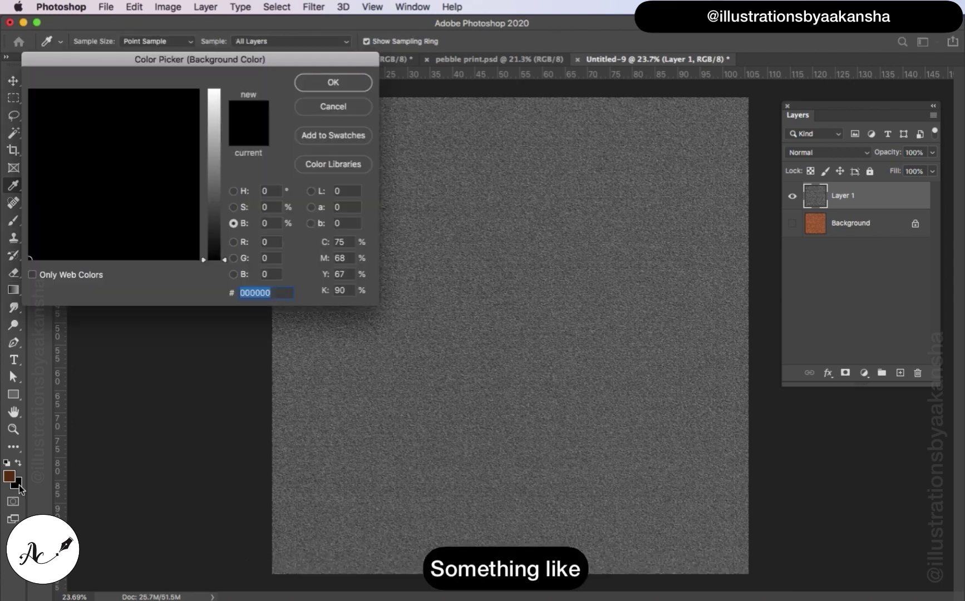
{"action": "key", "text": "BackSpace"}
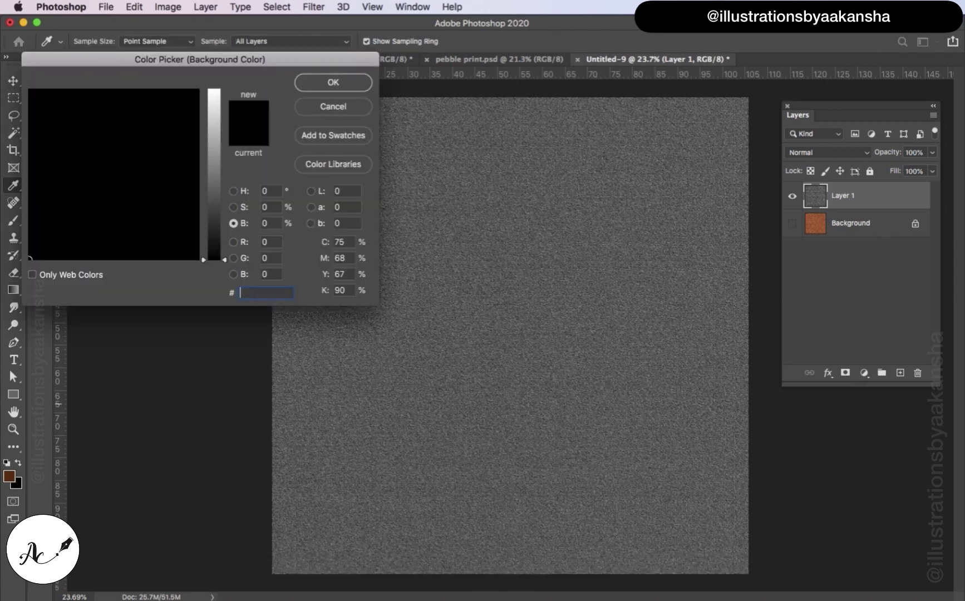
{"action": "type", "text": "70"}
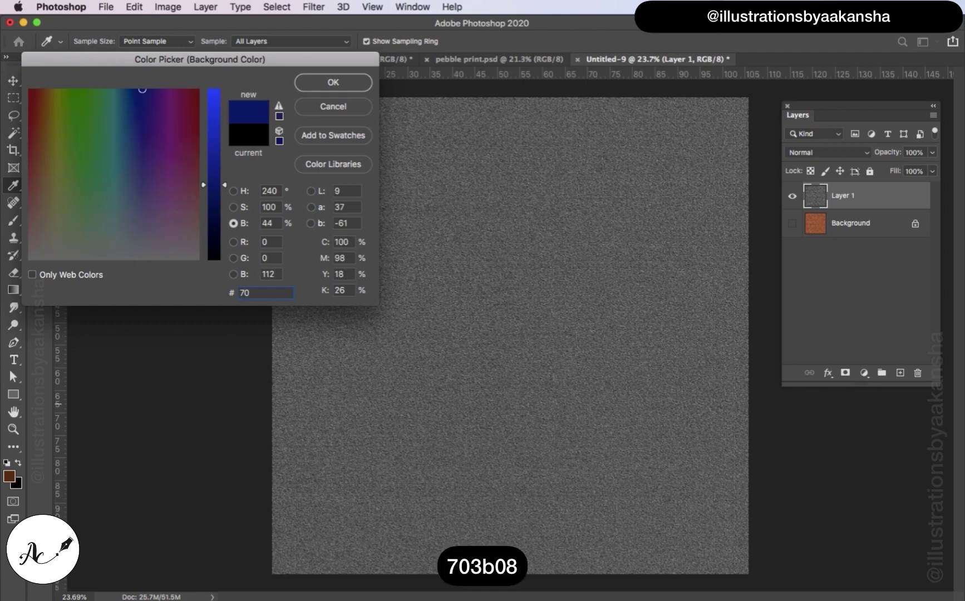
{"action": "type", "text": "3"}
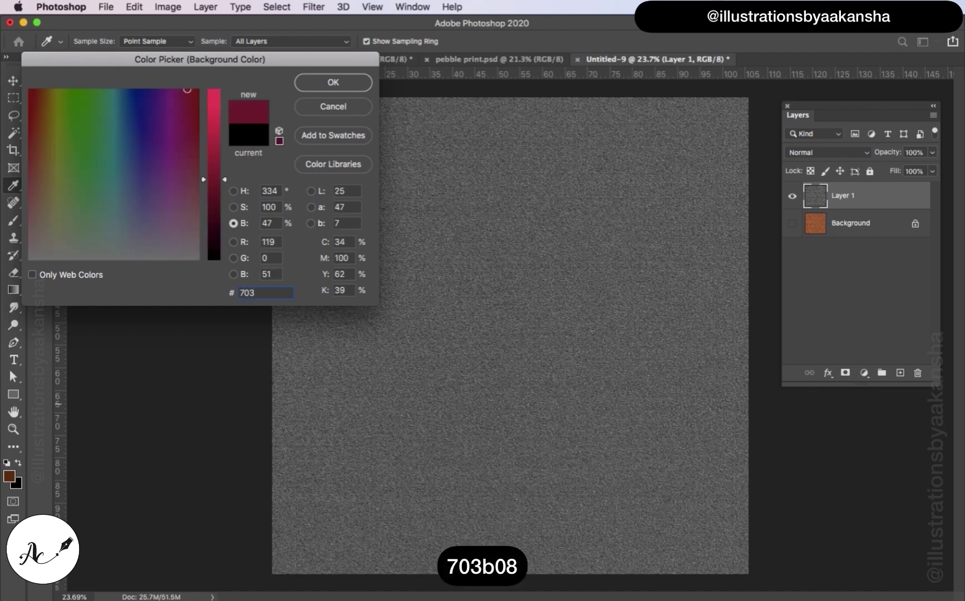
{"action": "type", "text": "b"}
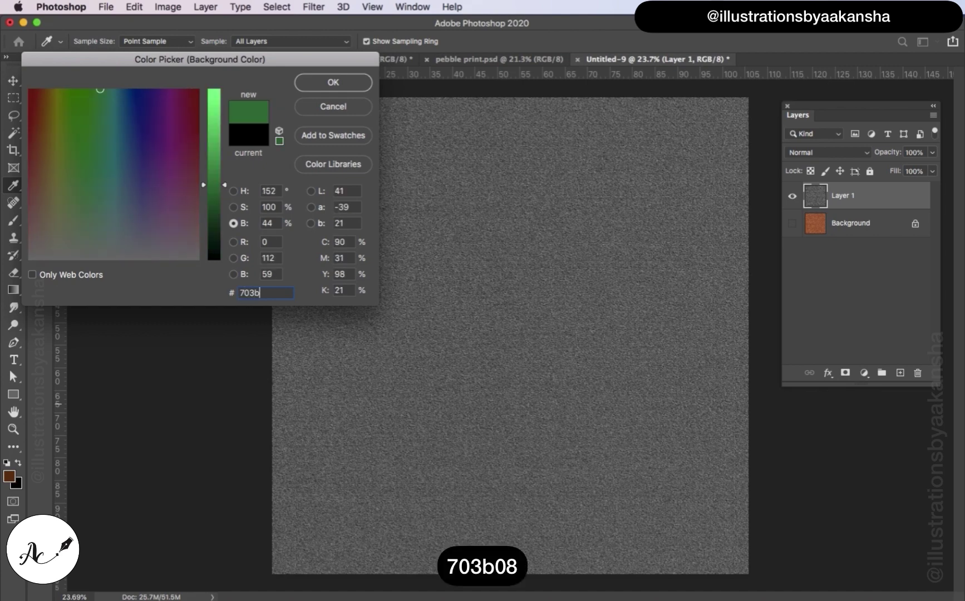
{"action": "type", "text": "08"}
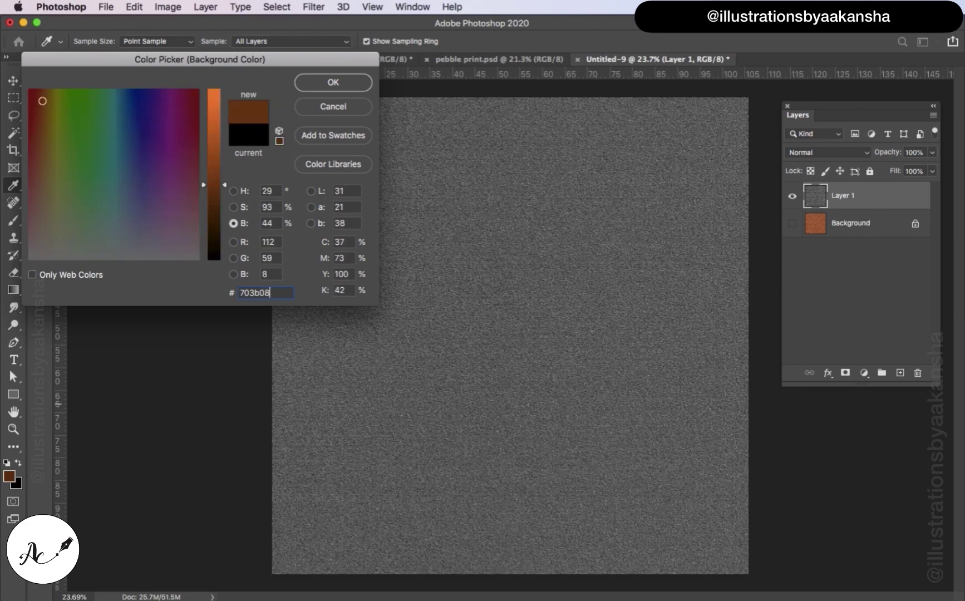
Confirm the 703b08 background colour and render brown clouds on a new Layer 2.
{"action": "left_click", "coordinate": [331, 84]}
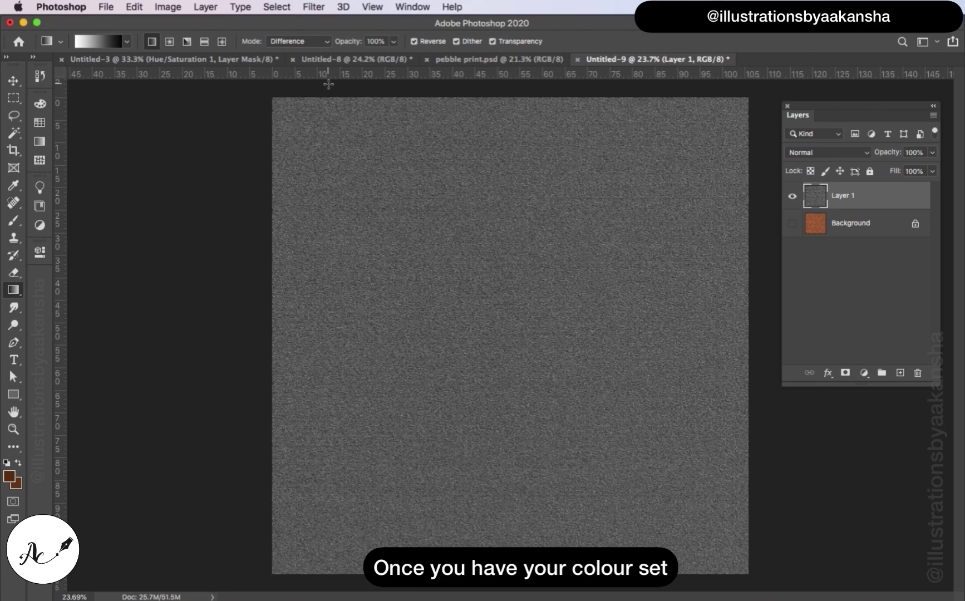
{"action": "left_click", "coordinate": [902, 375]}
{"action": "left_click", "coordinate": [313, 7]}
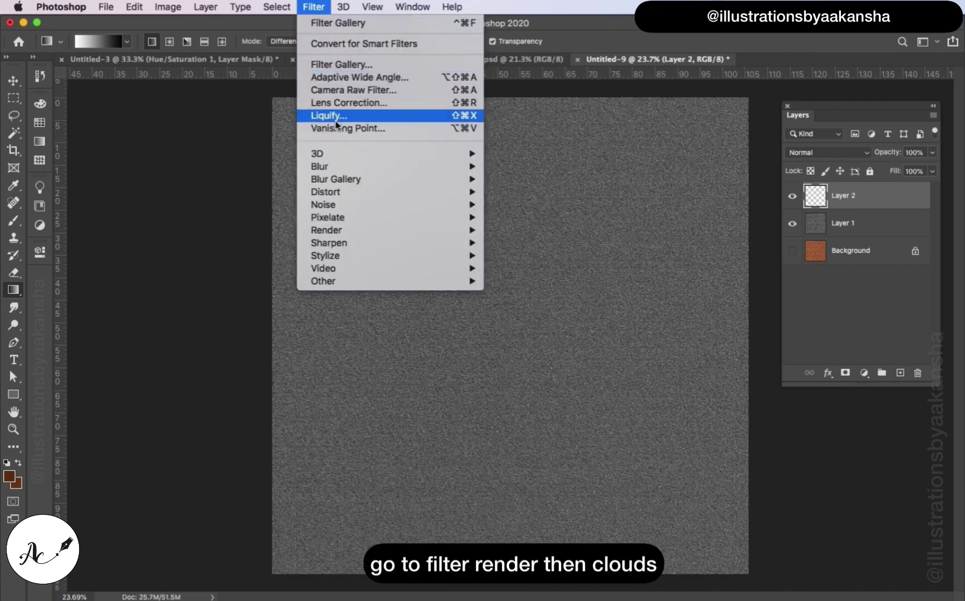
{"action": "mouse_move", "coordinate": [344, 229]}
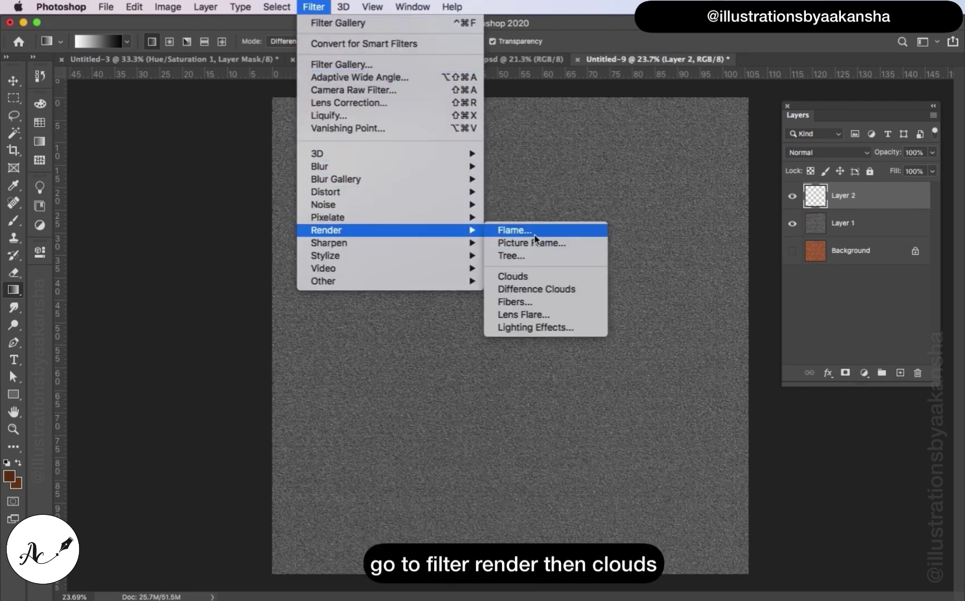
{"action": "left_click", "coordinate": [534, 276]}
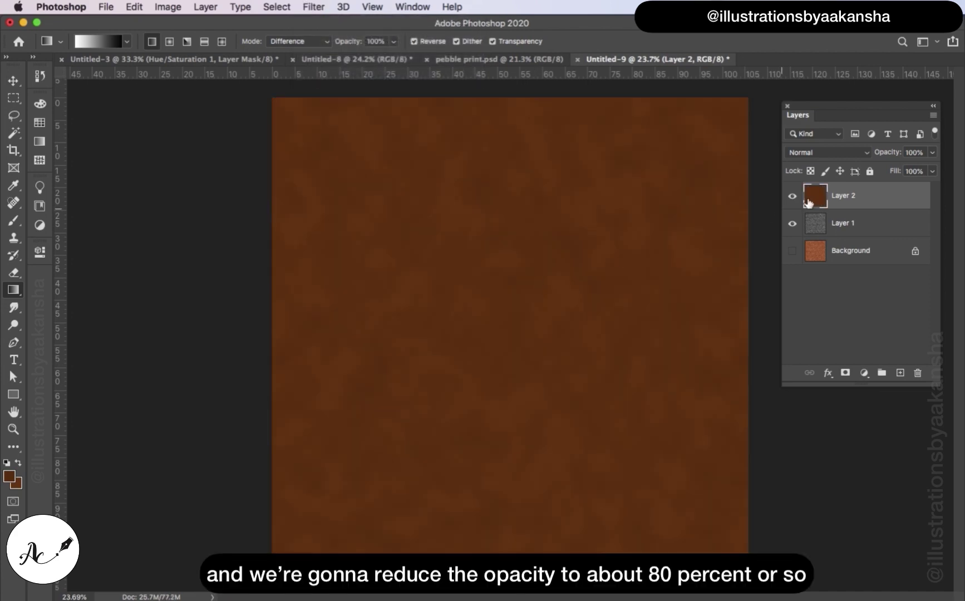
Lower Layer 2's opacity to 80% and add an empty Layer 3 on top.
{"action": "left_click", "coordinate": [933, 152]}
{"action": "left_click_drag", "start_coordinate": [916, 174], "coordinate": [915, 171]}
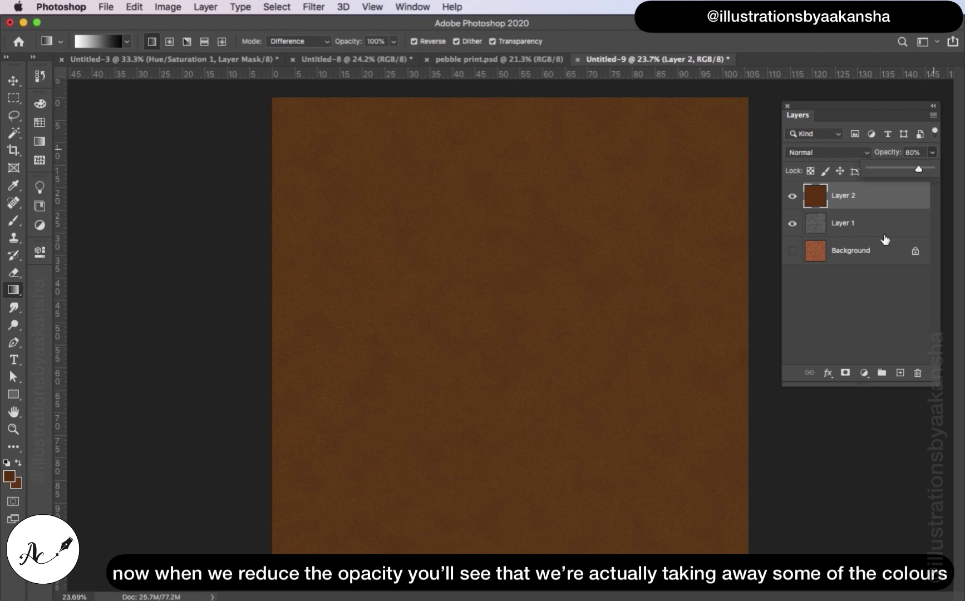
{"action": "left_click", "coordinate": [898, 373]}
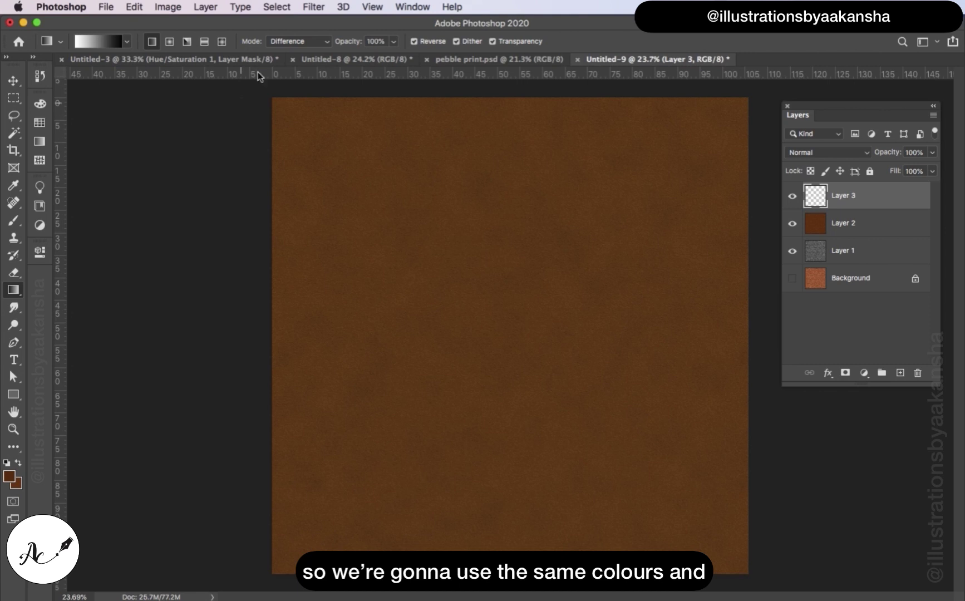
Render clouds on Layer 3, blend it in Soft Light, and move Layer 2 above it.
{"action": "left_click", "coordinate": [312, 7]}
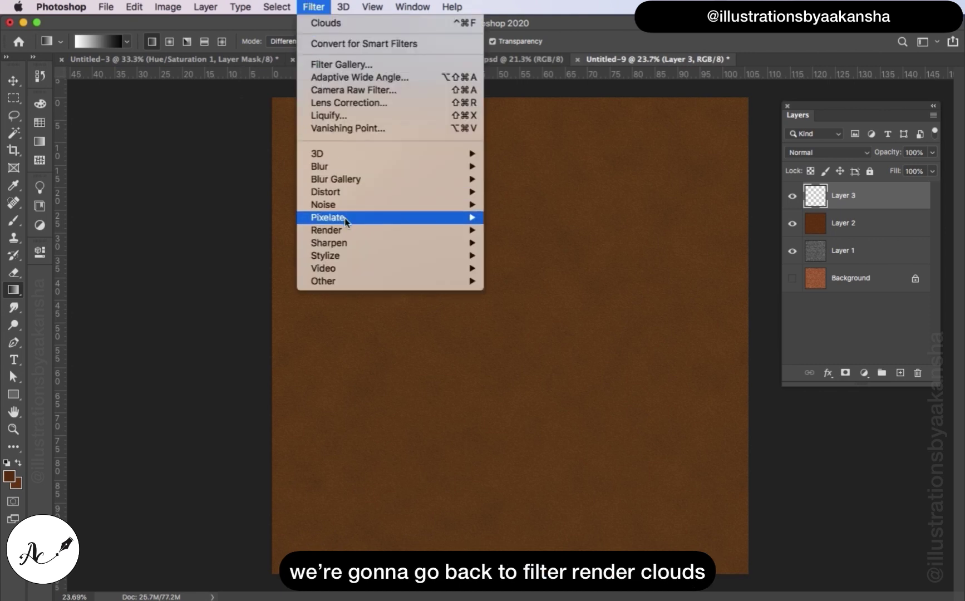
{"action": "mouse_move", "coordinate": [354, 230]}
{"action": "left_click", "coordinate": [499, 277]}
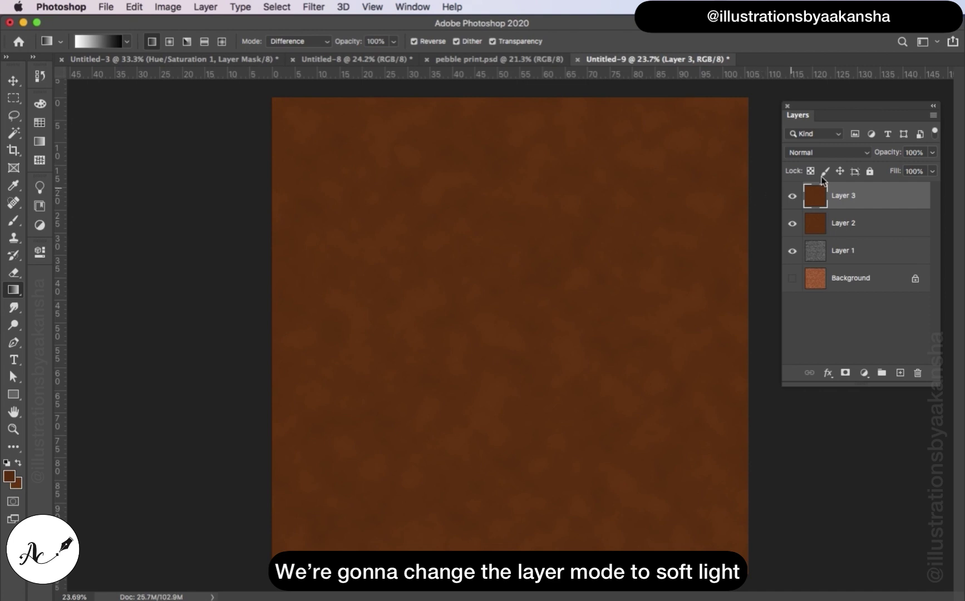
{"action": "left_click", "coordinate": [853, 153]}
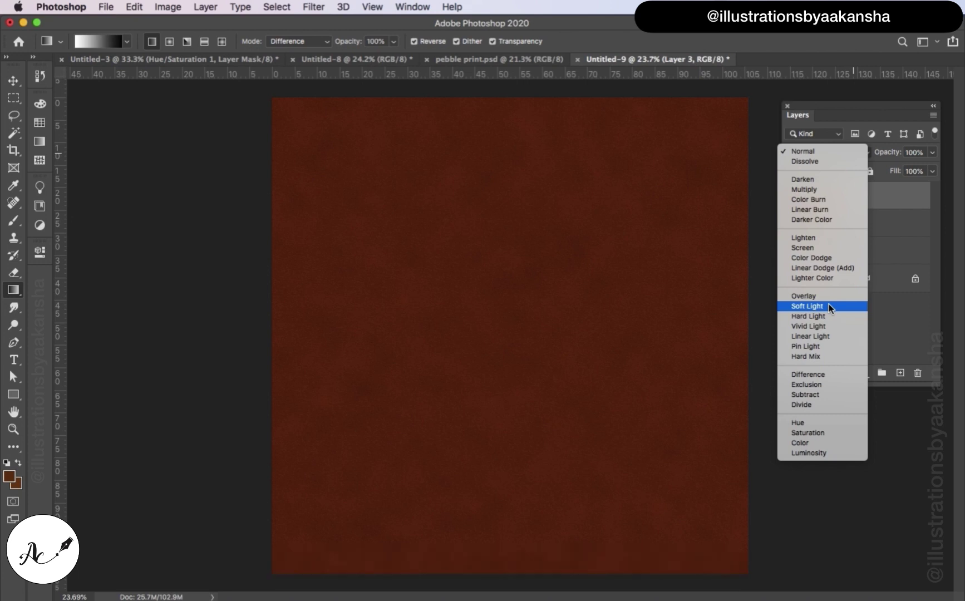
{"action": "left_click", "coordinate": [828, 305]}
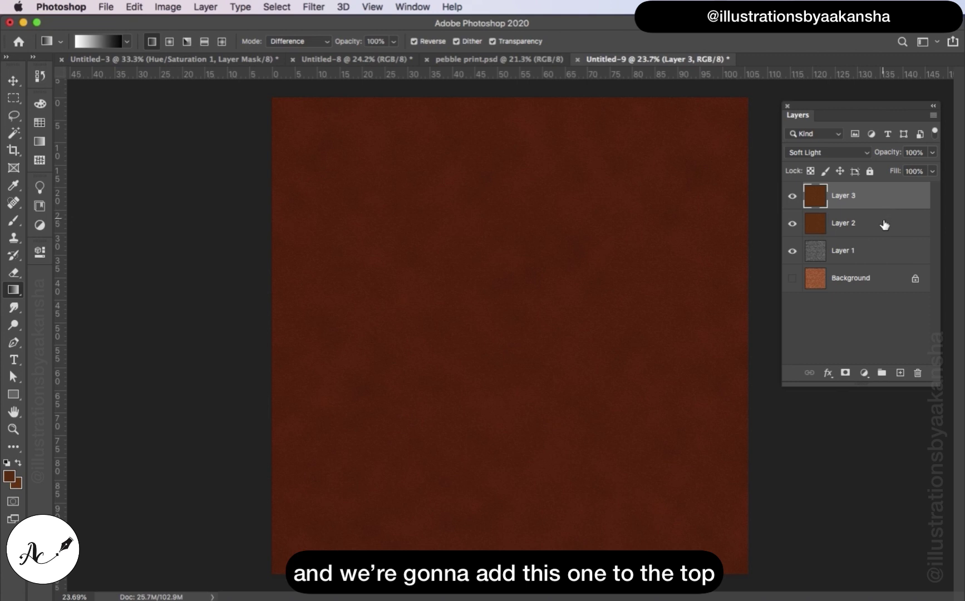
{"action": "left_click_drag", "start_coordinate": [883, 225], "coordinate": [882, 195]}
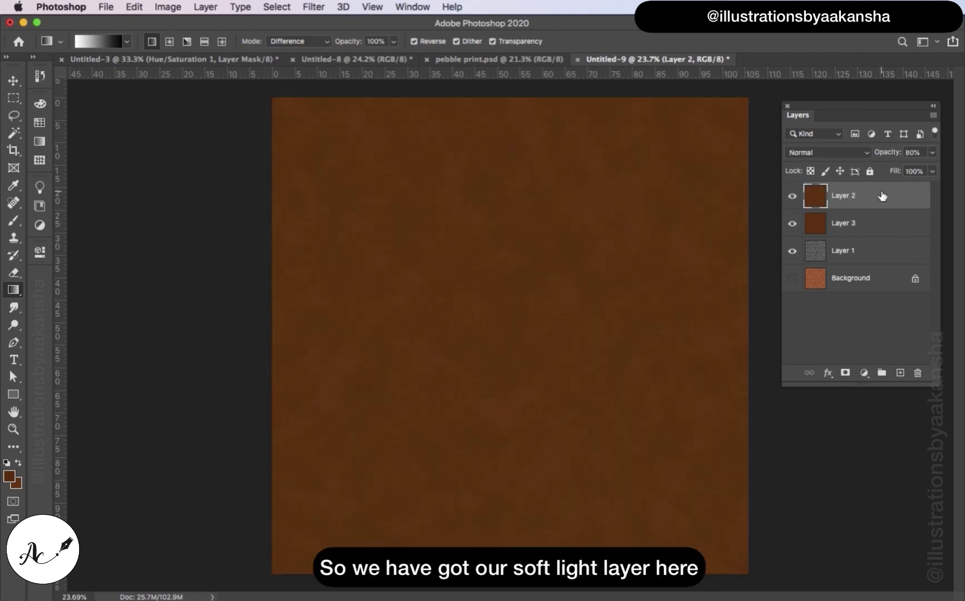
Rename Layer 3 to 'soft light'.
{"action": "left_click", "coordinate": [851, 224]}
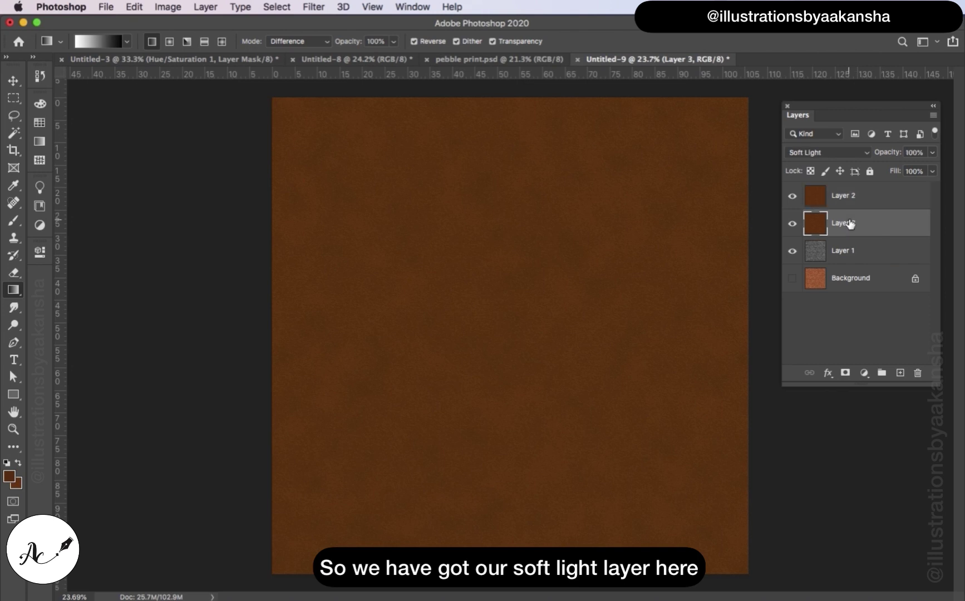
{"action": "right_click", "coordinate": [850, 224]}
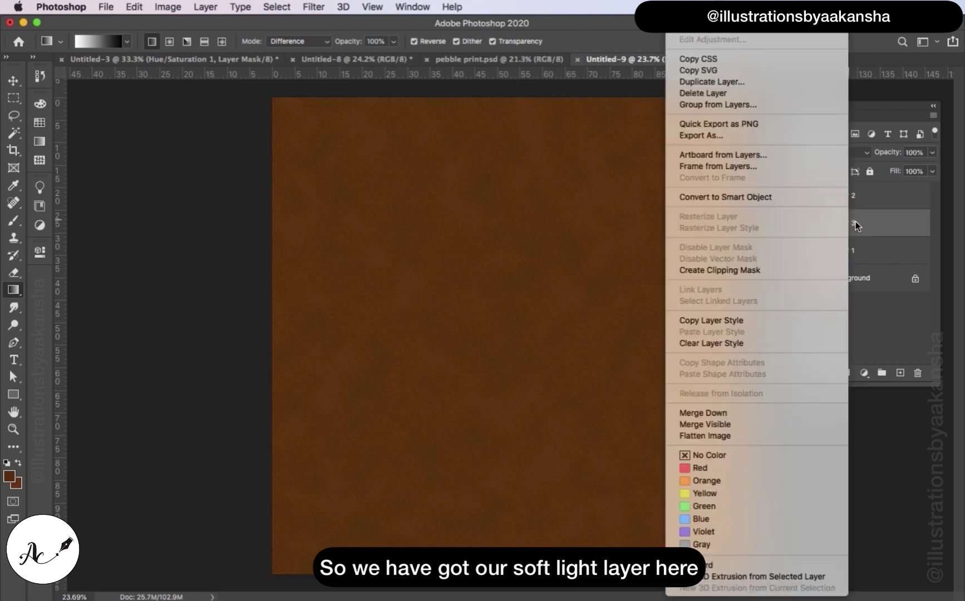
{"action": "key", "text": "Escape"}
{"action": "double_click", "coordinate": [852, 223]}
{"action": "key", "text": "BackSpace"}
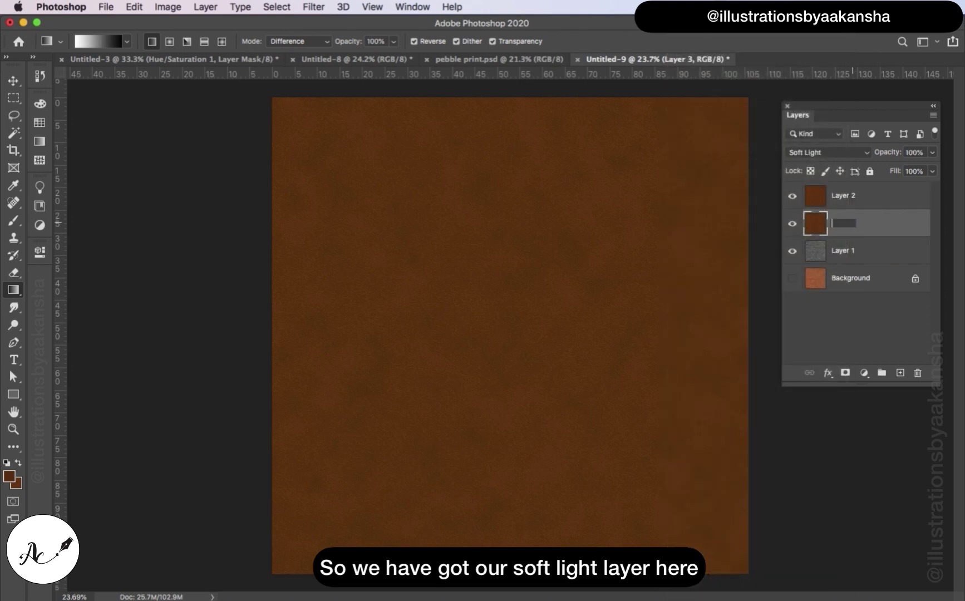
{"action": "type", "text": "soft light"}
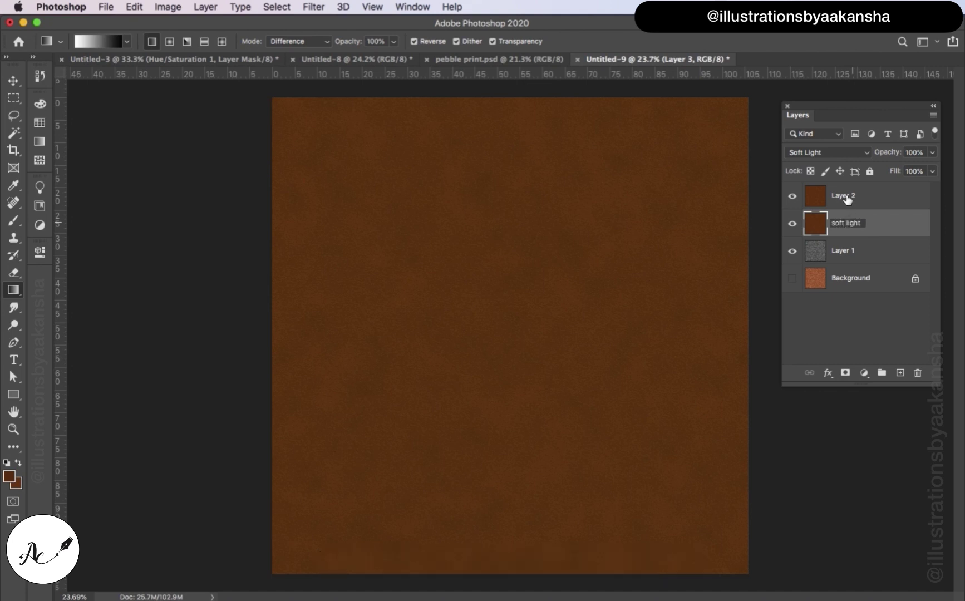
{"action": "left_click", "coordinate": [848, 200]}
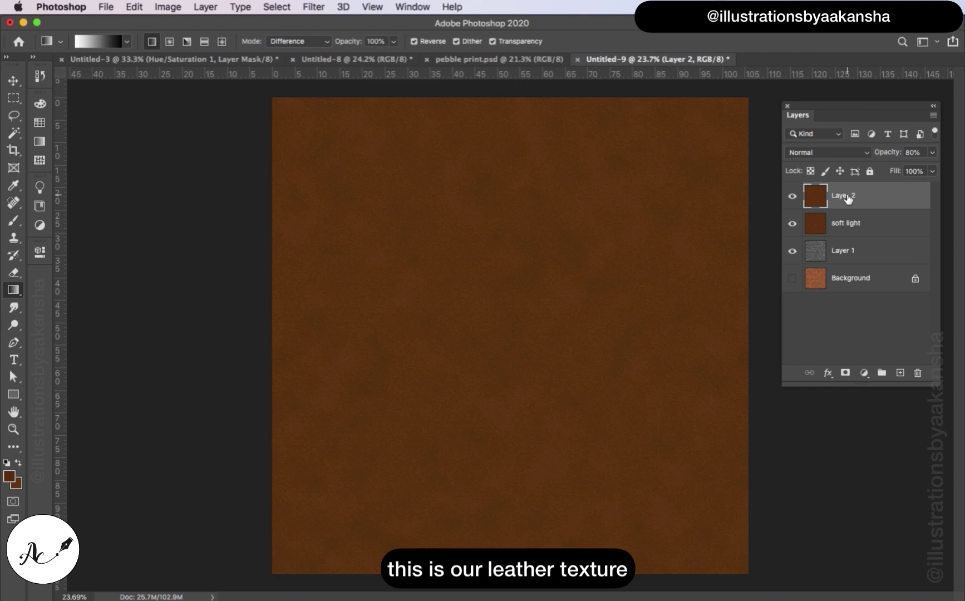
Rename Layer 2 to 'texture' and Layer 1 to 'grain'.
{"action": "right_click", "coordinate": [848, 199]}
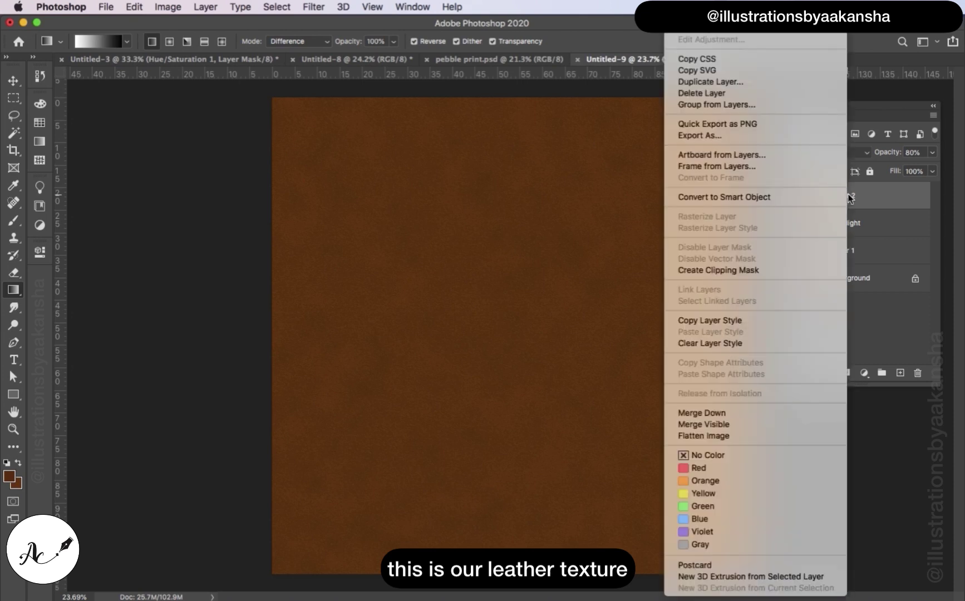
{"action": "double_click", "coordinate": [852, 197]}
{"action": "key", "text": "BackSpace"}
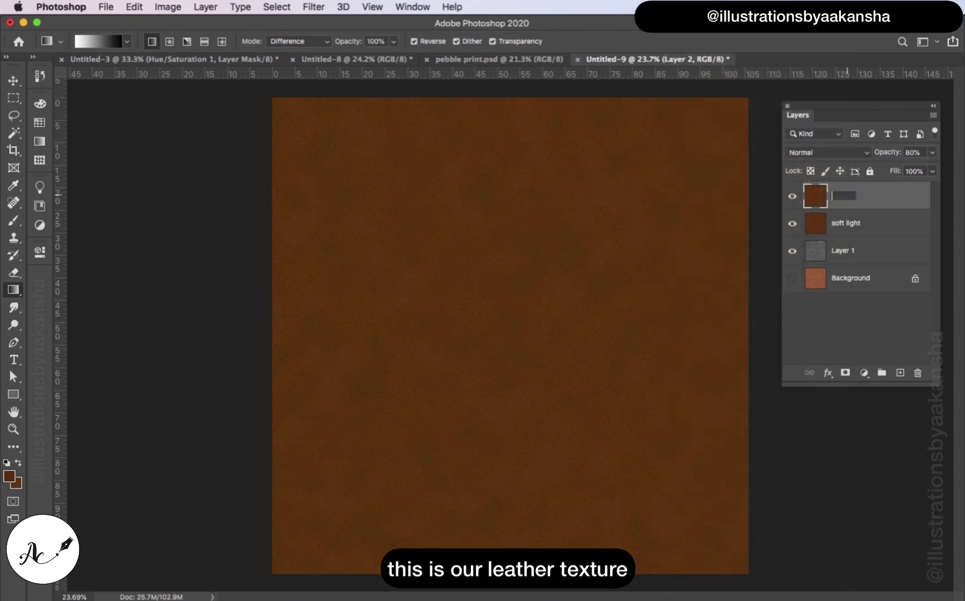
{"action": "type", "text": "texture"}
{"action": "double_click", "coordinate": [853, 251]}
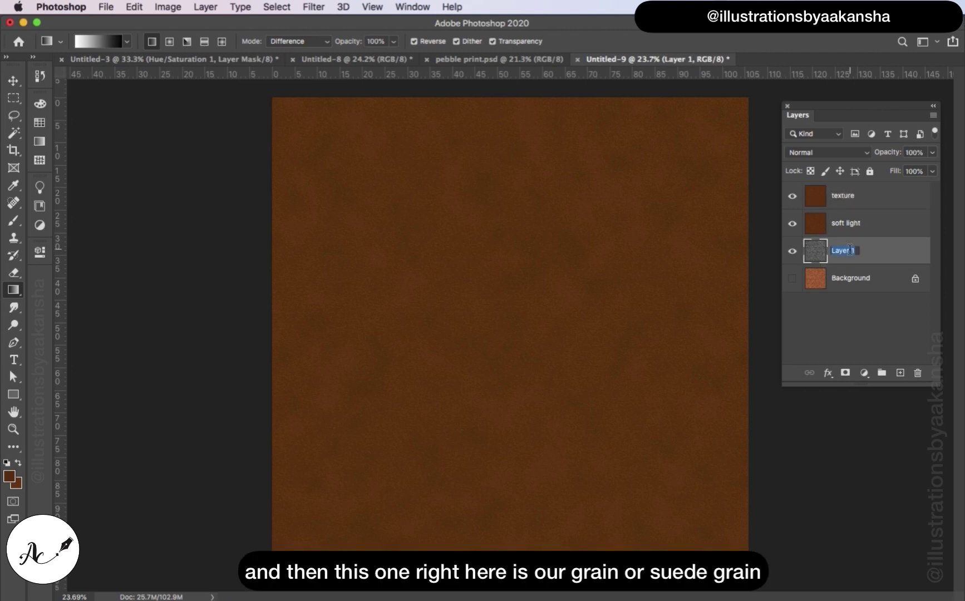
{"action": "key", "text": "BackSpace"}
{"action": "type", "text": "grain"}
{"action": "left_click", "coordinate": [885, 256]}
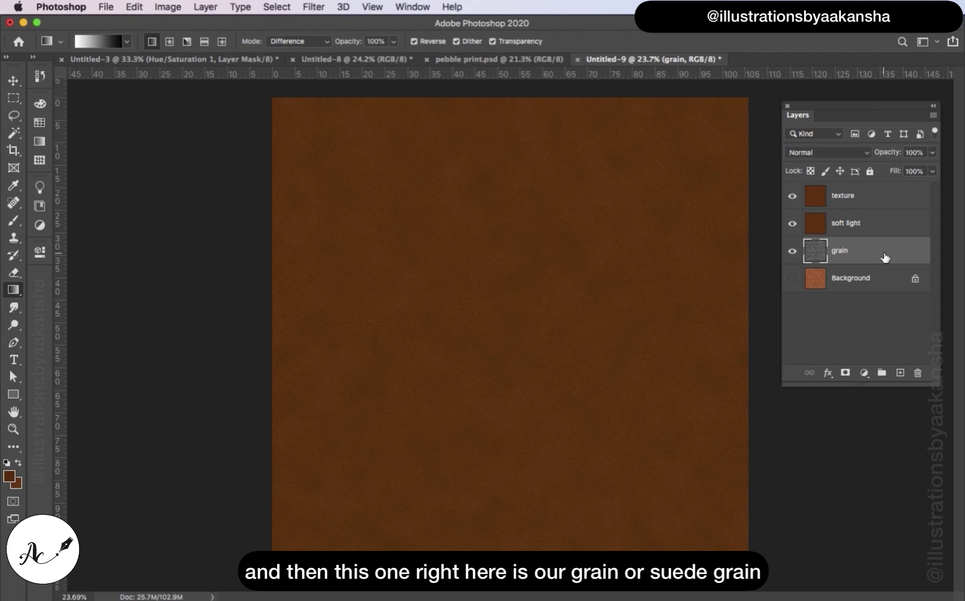
Deselect the grain layer and inspect the finished leather texture.
{"action": "left_click", "coordinate": [862, 345]}
{"action": "scroll", "coordinate": [543, 304], "scroll_direction": "up", "scroll_amount": 3}
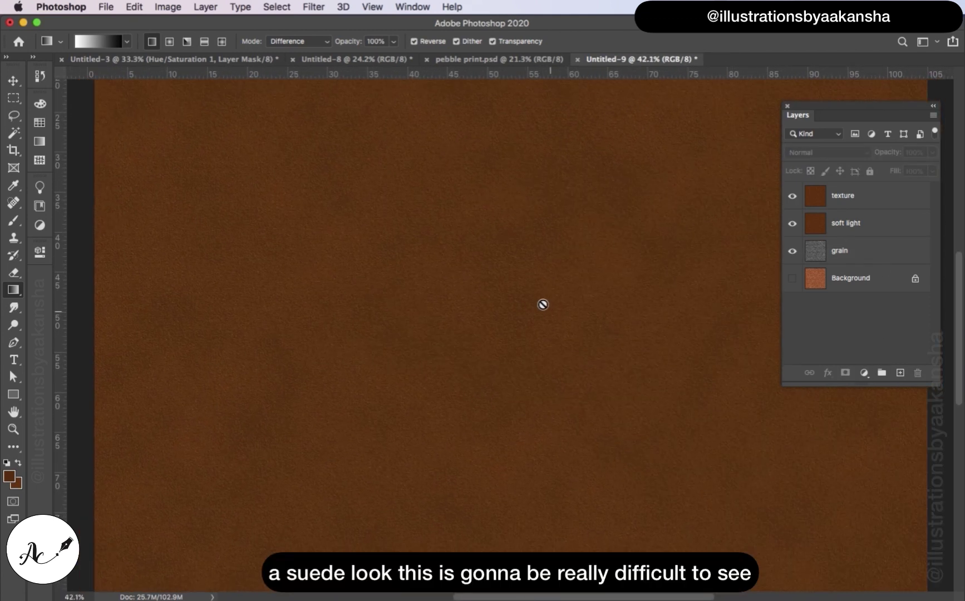
{"action": "scroll", "coordinate": [542, 305], "scroll_direction": "down", "scroll_amount": 4}
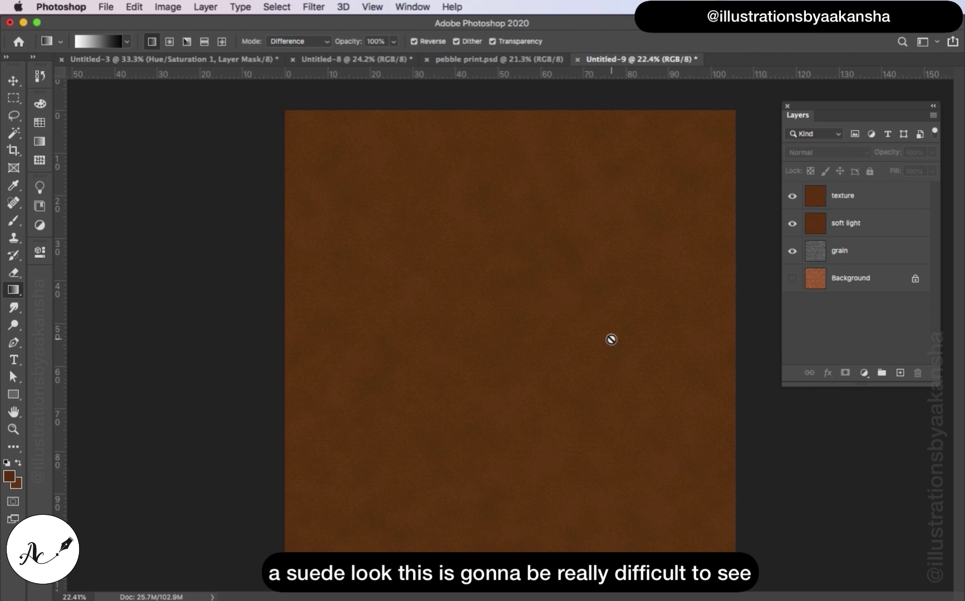